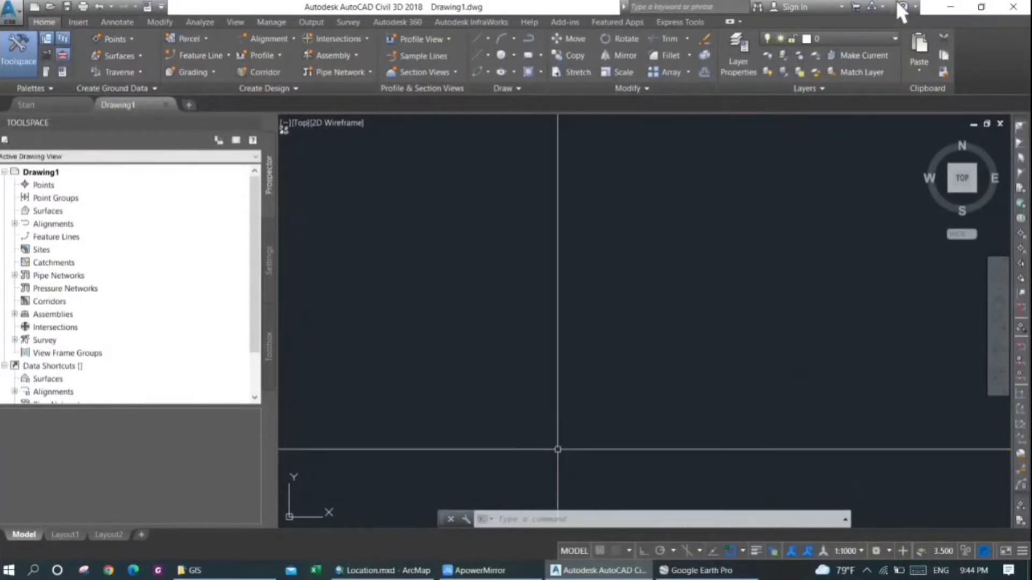
# Glance at the ArcMap map of Nepal places, then return to the empty Civil 3D drawing.
pyautogui.hotkey('alt', 'Tab')
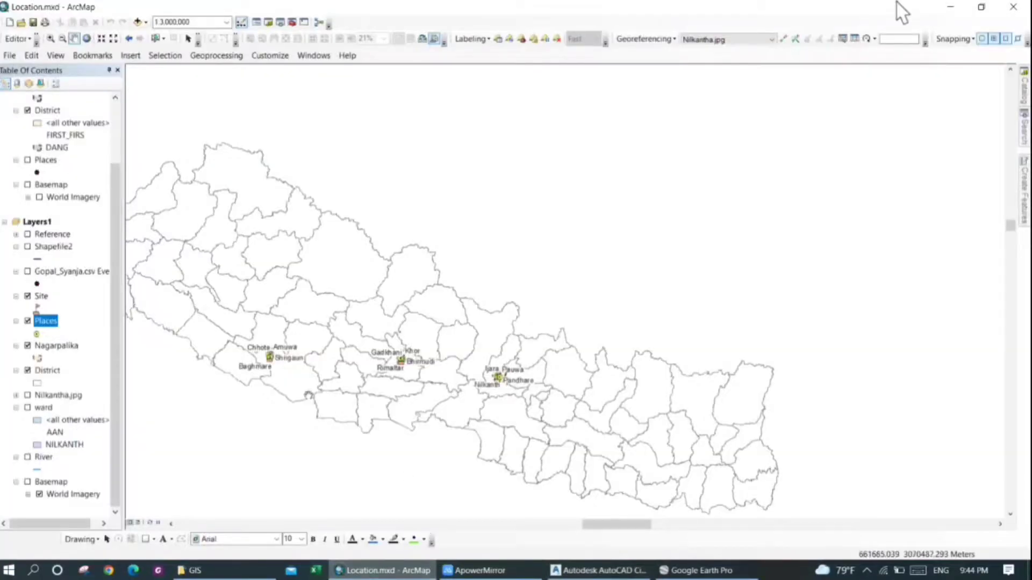
pyautogui.scroll(3, 230, 363)
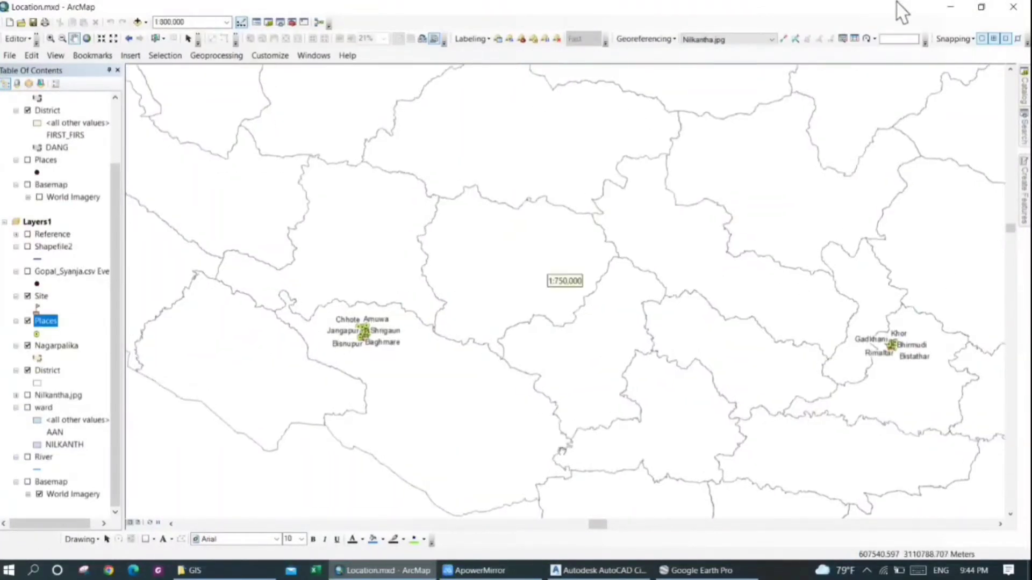
pyautogui.hotkey('alt', 'Tab')
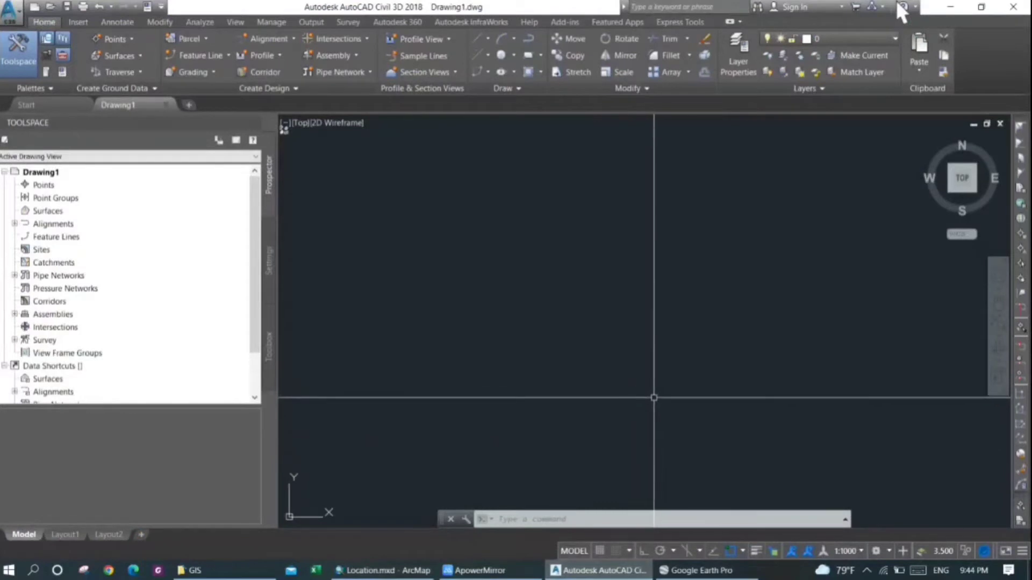
# Turn on the World Imagery basemap under the Jumlekula places and pan over the river valley.
pyautogui.hotkey('alt', 'Tab')
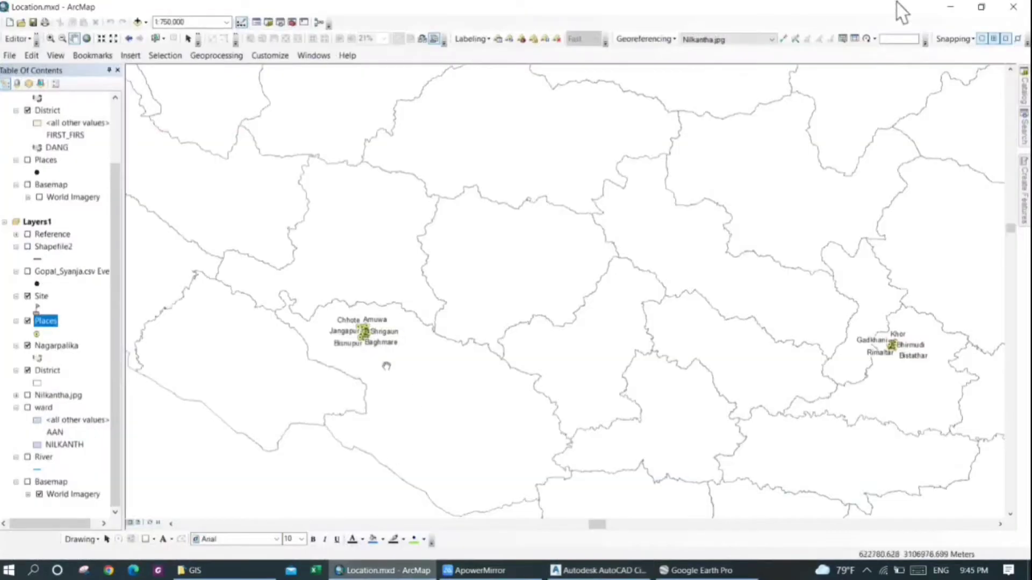
pyautogui.scroll(-1, 355, 349)
pyautogui.scroll(-2, 355, 349)
pyautogui.scroll(-1, 355, 349)
pyautogui.scroll(-2, 355, 334)
pyautogui.scroll(-1, 355, 335)
pyautogui.scroll(-2, 377, 261)
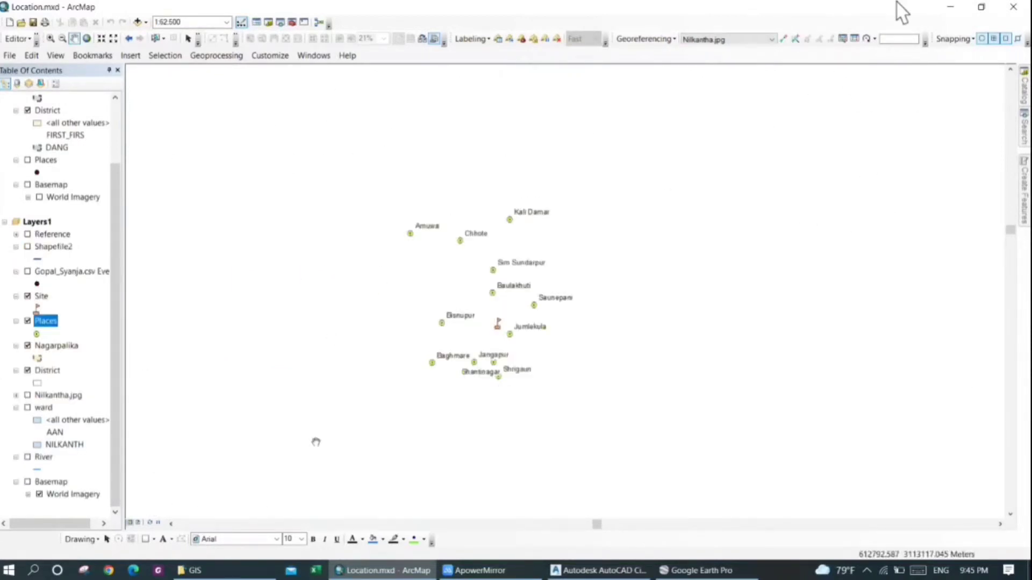
pyautogui.scroll(-2, 454, 311)
pyautogui.scroll(-1, 456, 305)
pyautogui.scroll(-1, 456, 305)
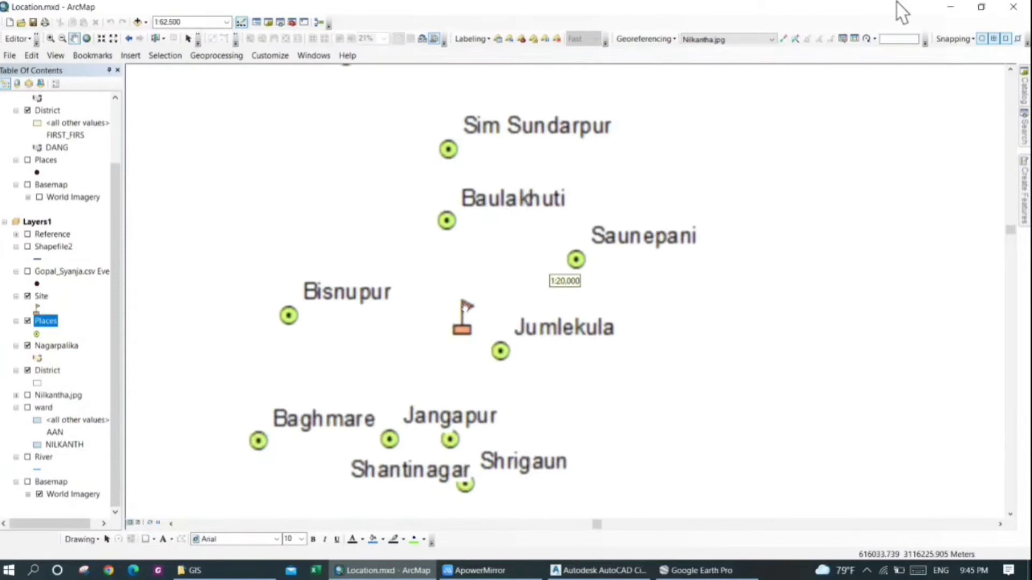
pyautogui.click(28, 482)
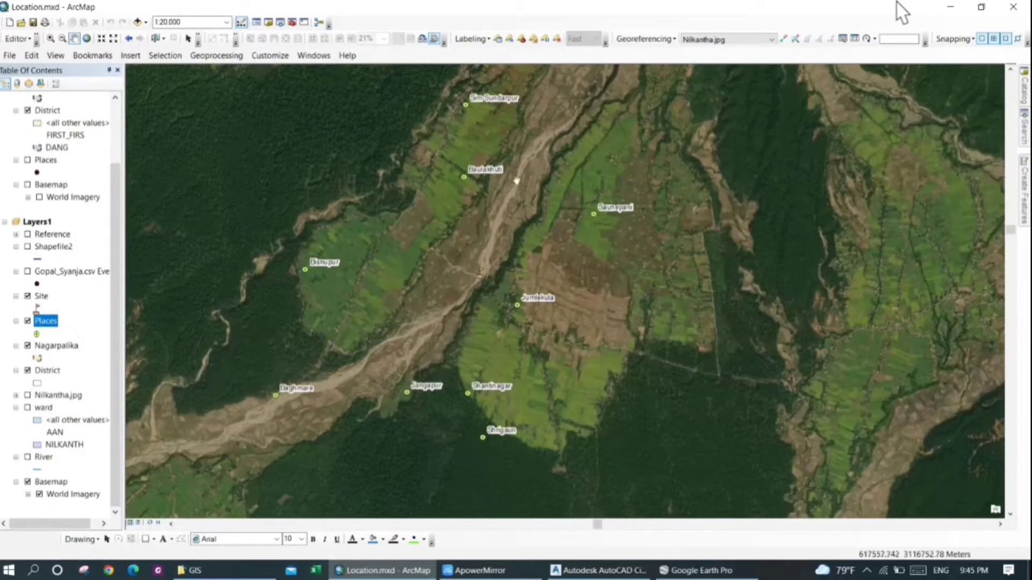
pyautogui.moveTo(528, 157); pyautogui.dragTo(532, 200)
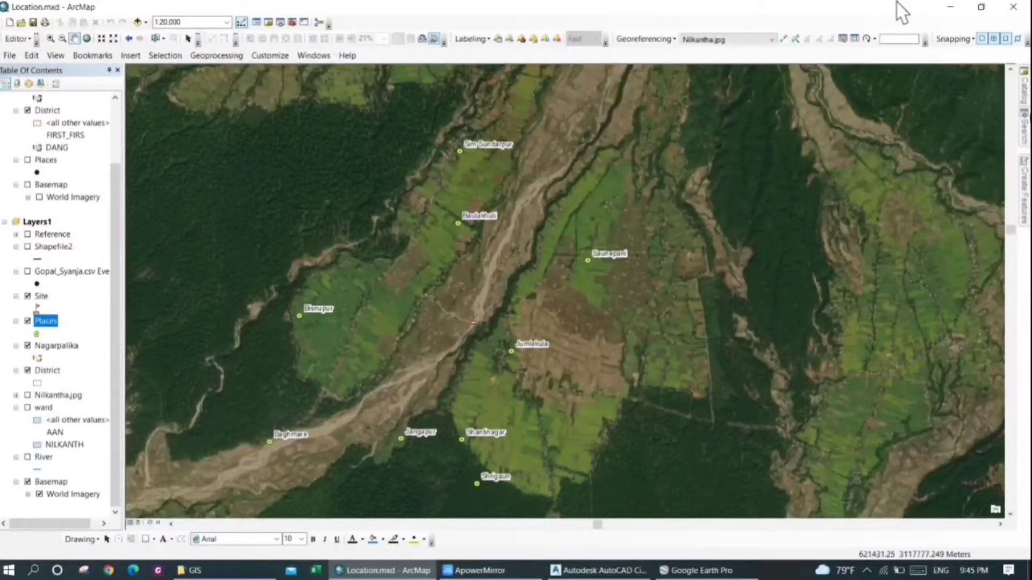
# Create a new shapefile named River in the Desktop GIS folder with Polyline feature type.
pyautogui.click(1025, 89)
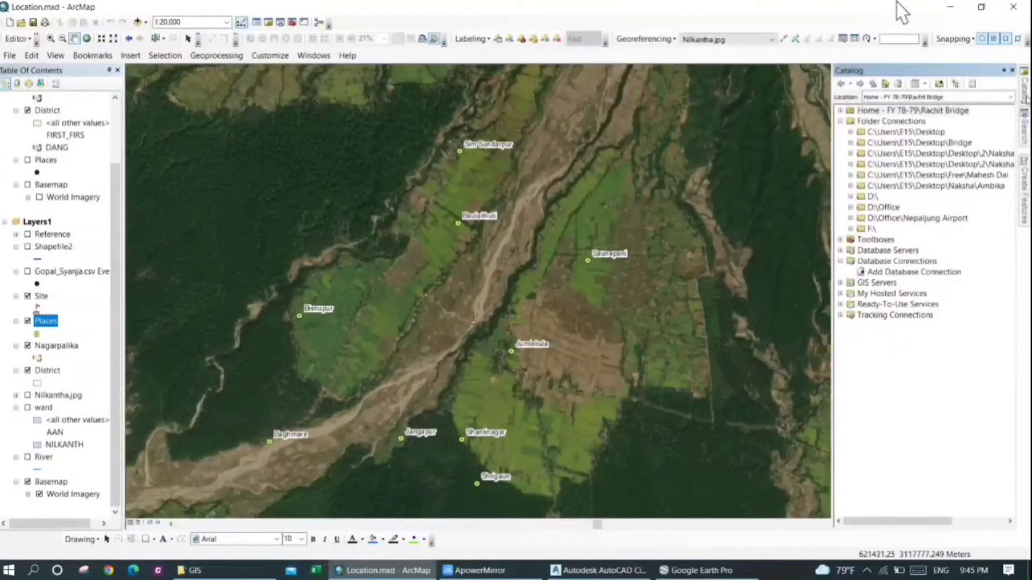
pyautogui.click(851, 132)
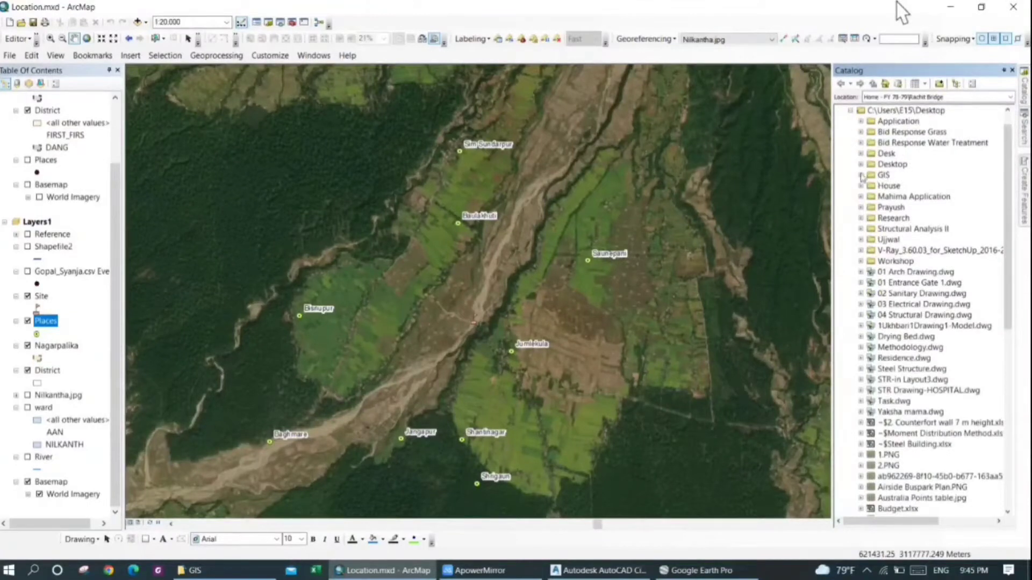
pyautogui.click(884, 175)
pyautogui.rightClick(884, 176)
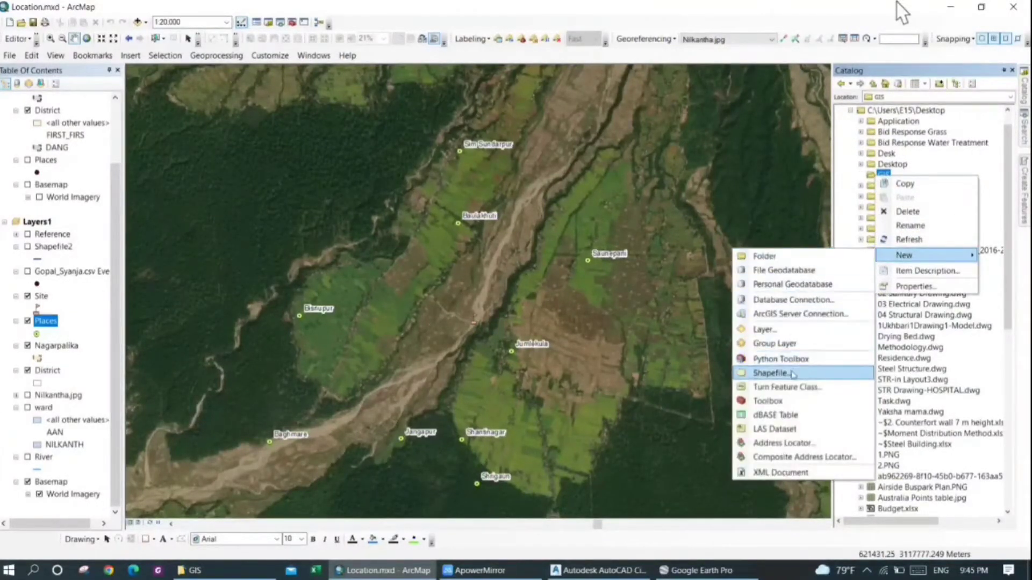
pyautogui.moveTo(904, 255)
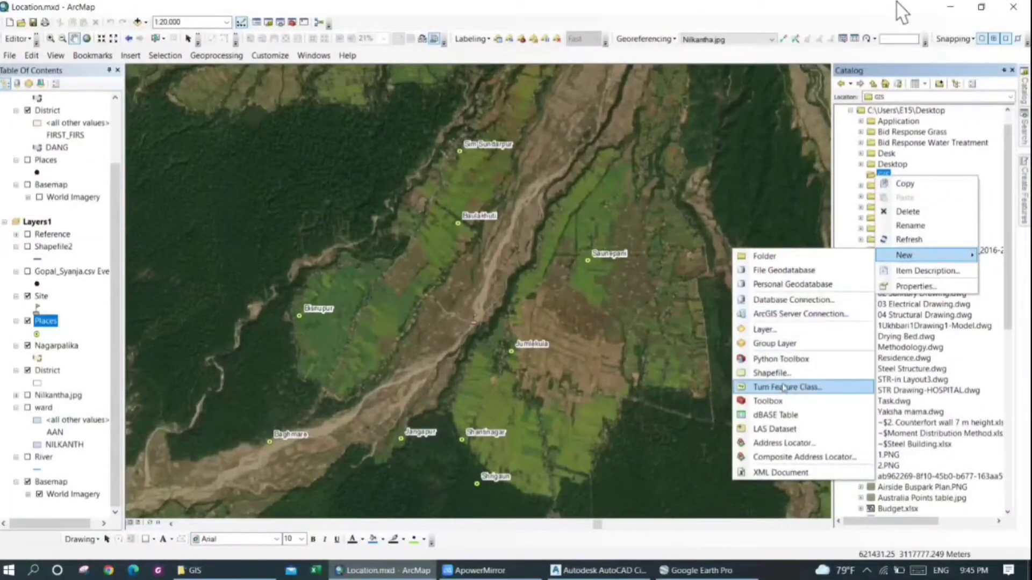
pyautogui.click(770, 374)
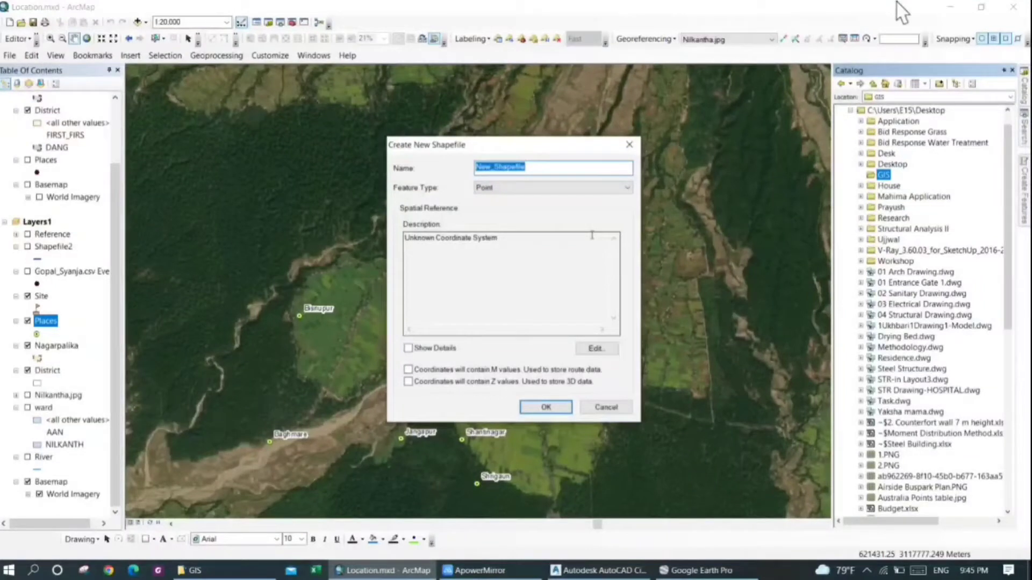
pyautogui.write('River')
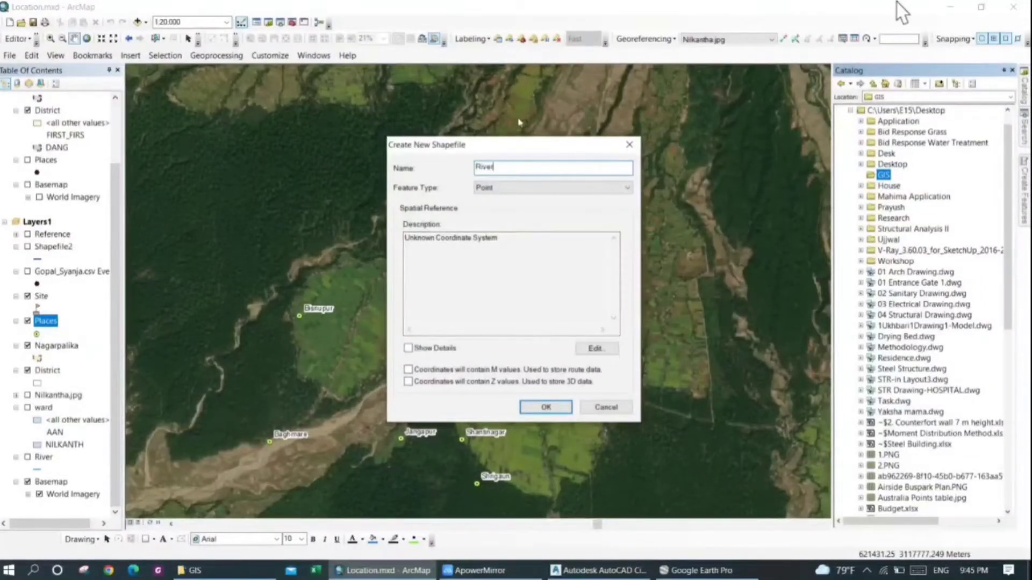
pyautogui.click(522, 192)
pyautogui.click(508, 207)
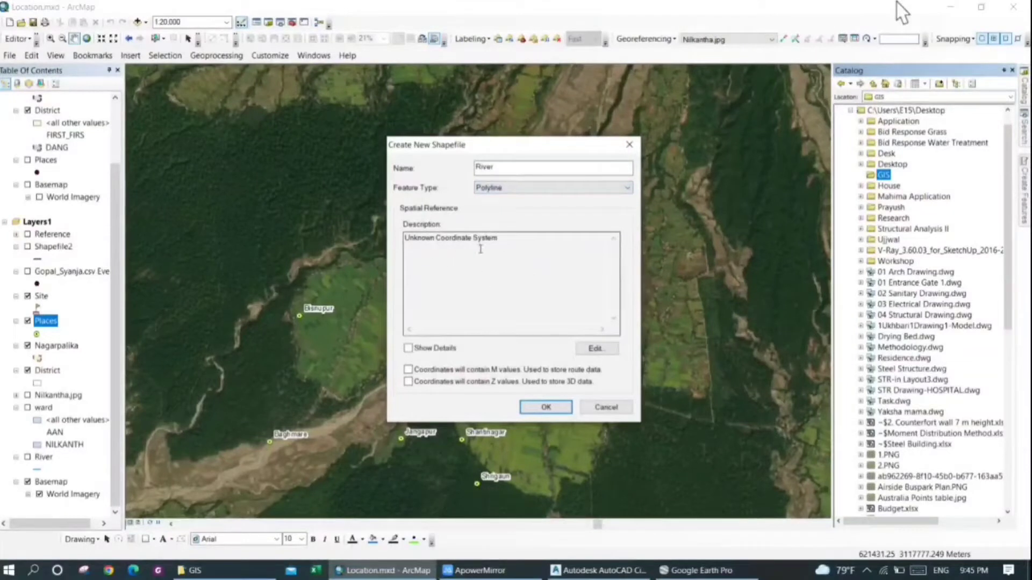
# Assign WGS 1984 UTM Zone 44N to the River shapefile after checking the zone in Google Earth.
pyautogui.click(594, 348)
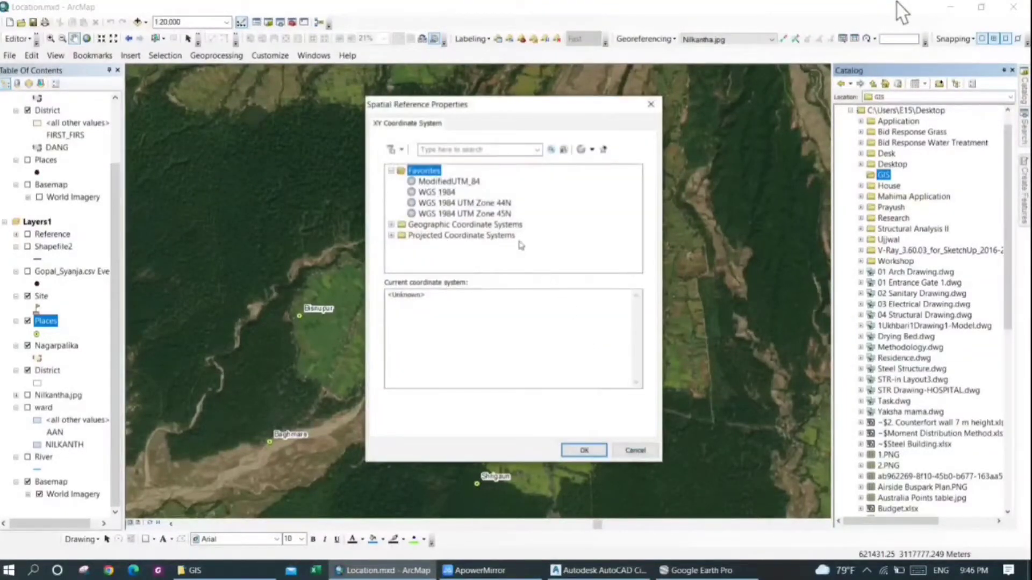
pyautogui.click(698, 571)
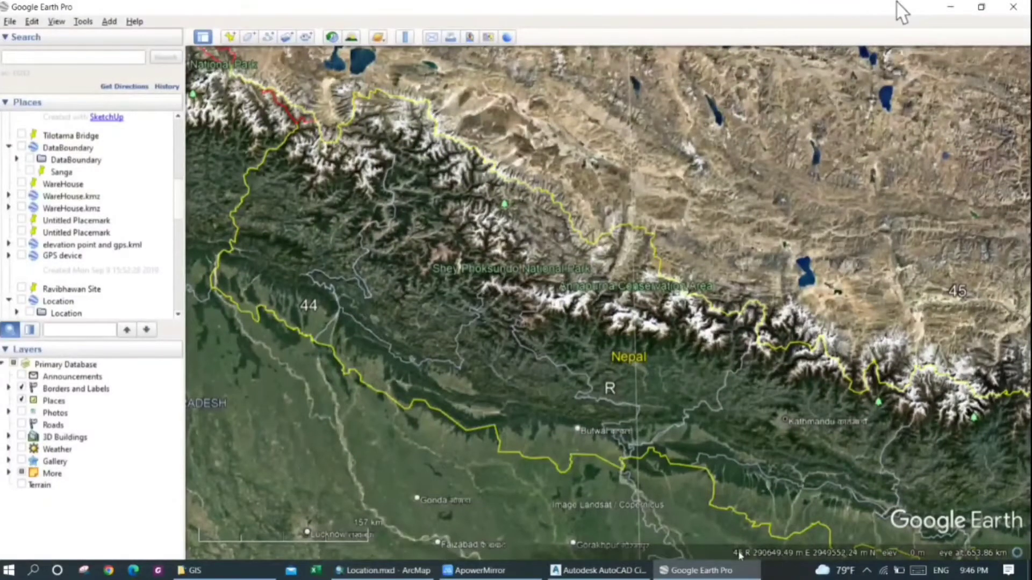
pyautogui.click(950, 6)
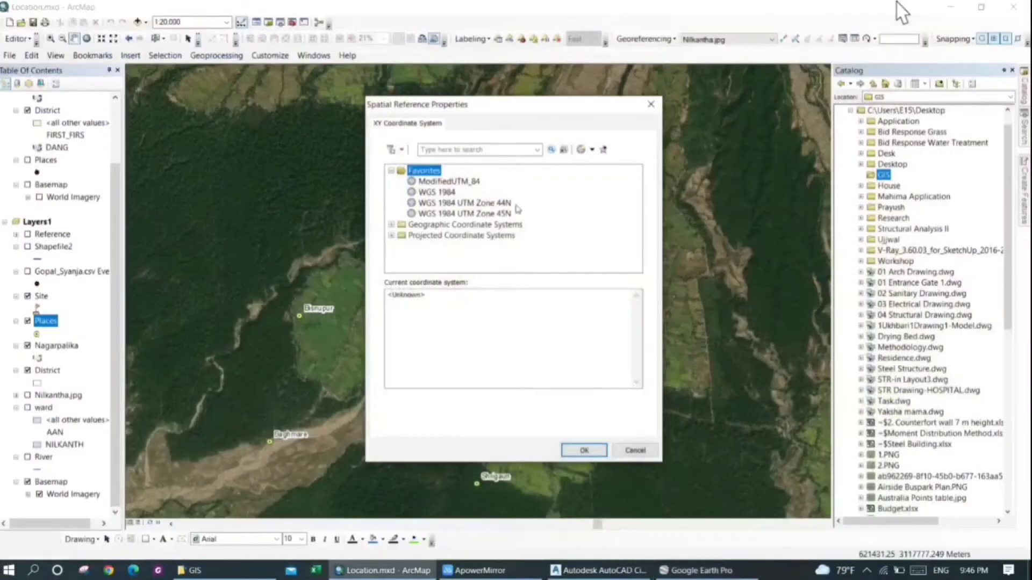
pyautogui.click(500, 214)
pyautogui.moveTo(487, 118); pyautogui.dragTo(743, 86)
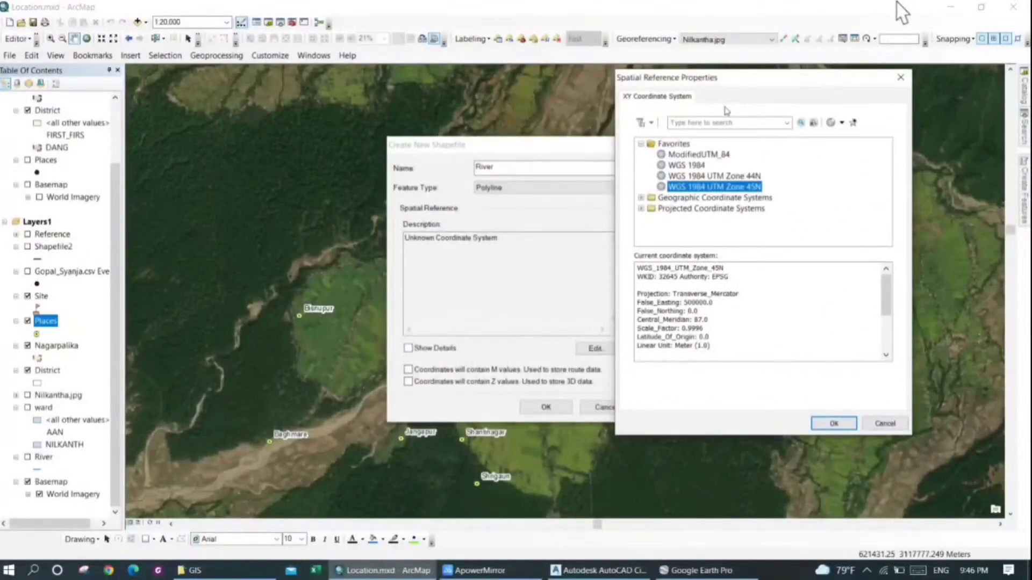
pyautogui.click(698, 570)
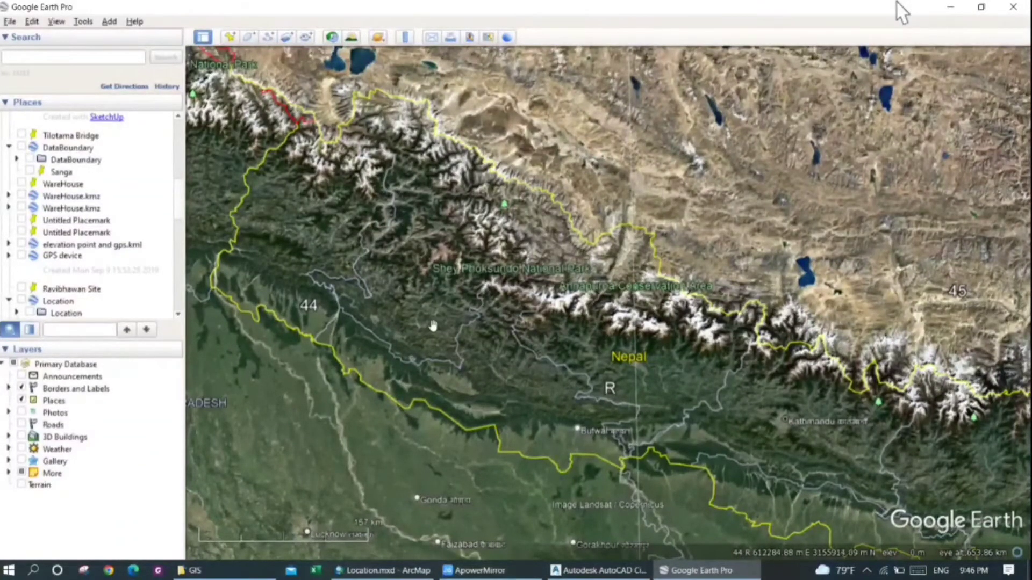
pyautogui.click(950, 6)
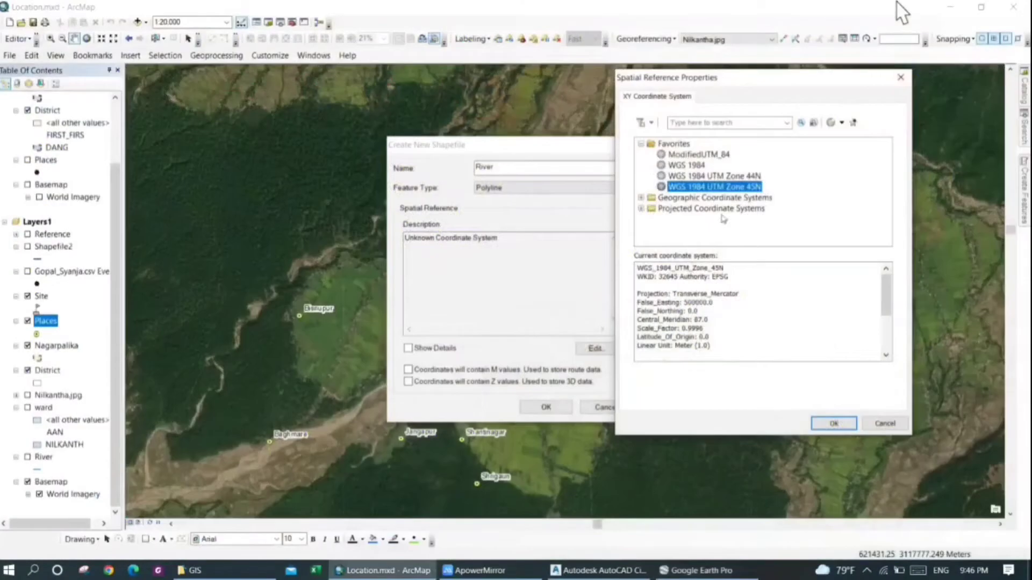
pyautogui.click(729, 177)
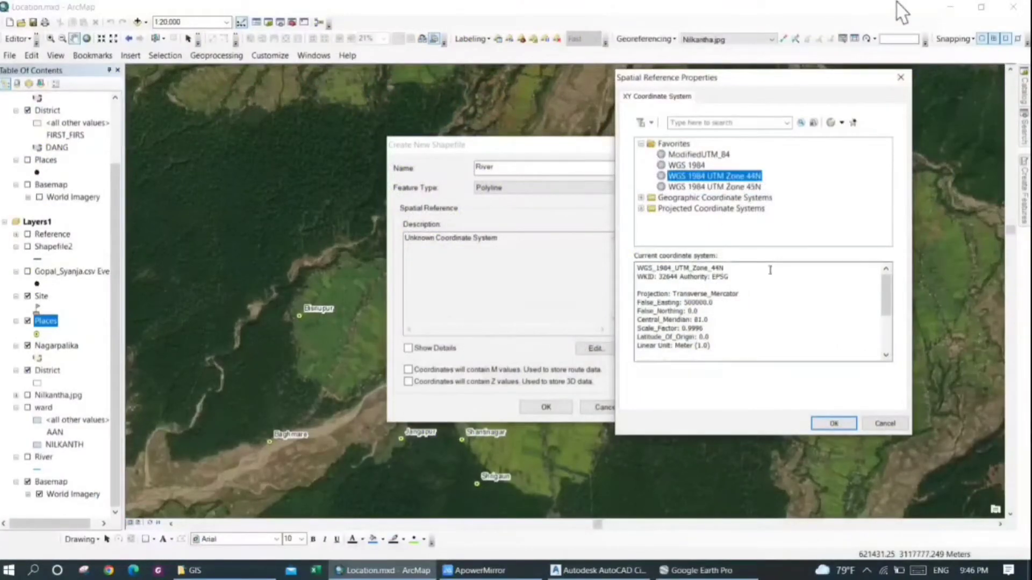
pyautogui.click(831, 419)
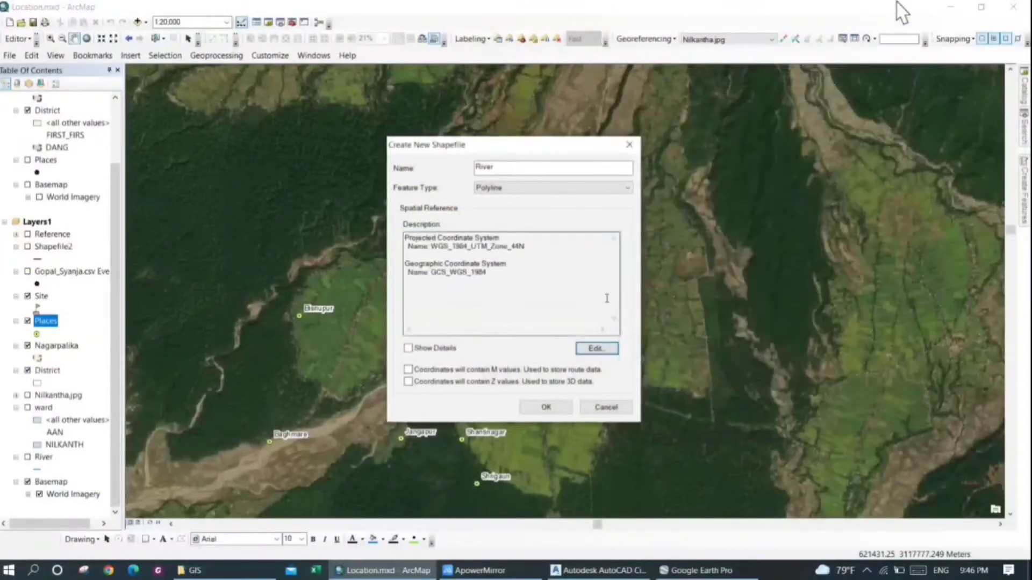
# Add the River layer to the map and start an editing session on it.
pyautogui.click(546, 409)
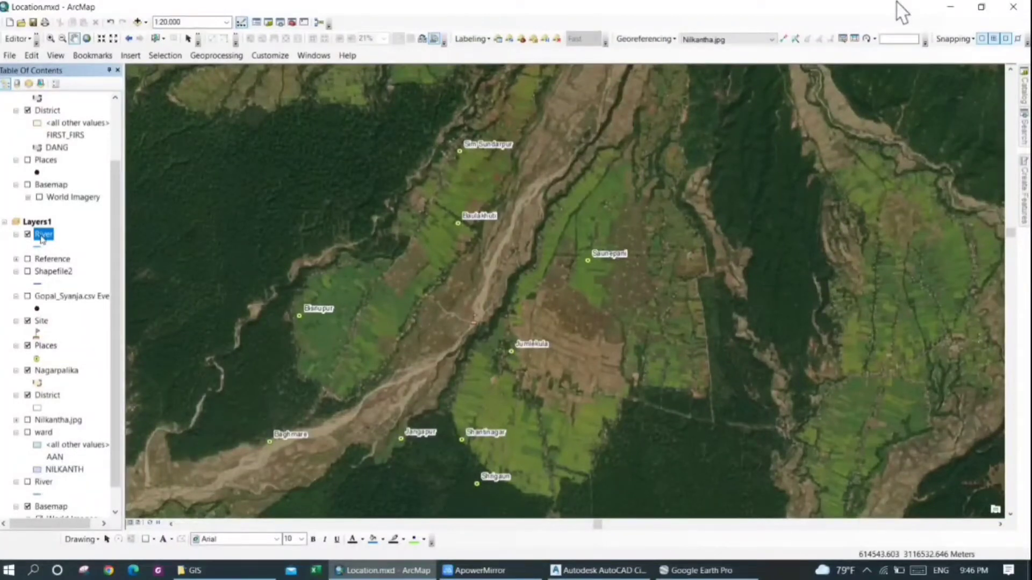
pyautogui.rightClick(42, 235)
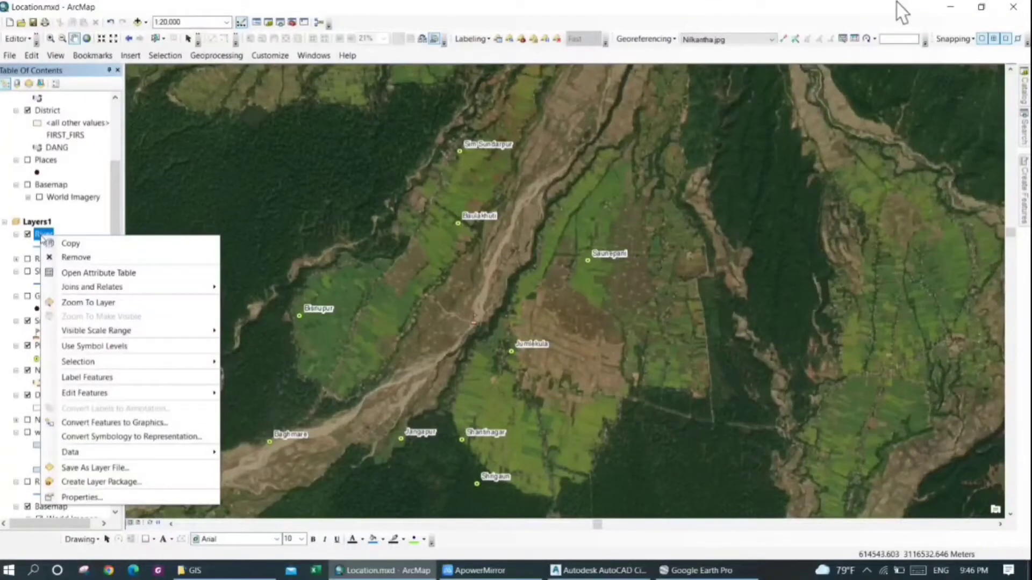
pyautogui.moveTo(84, 393)
pyautogui.click(242, 395)
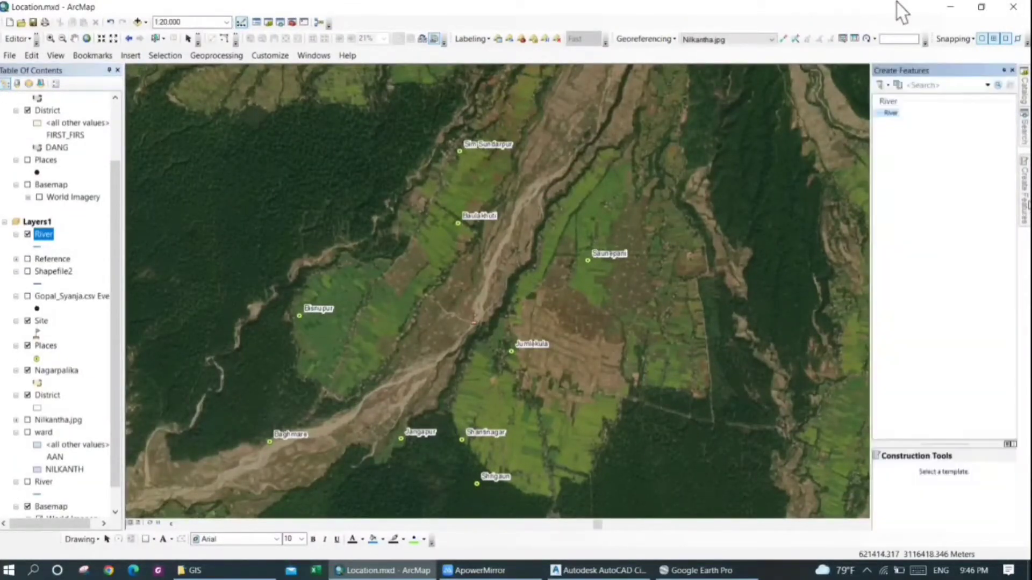
# Trace the river with straight River segments from its northern end southwest past Jumlekula to Baghmare.
pyautogui.click(888, 113)
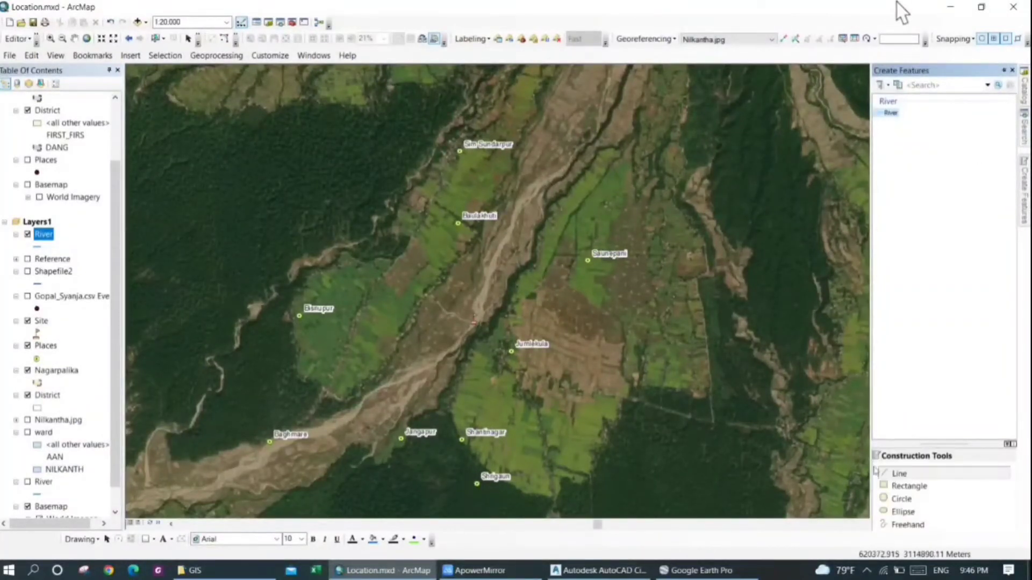
pyautogui.click(896, 476)
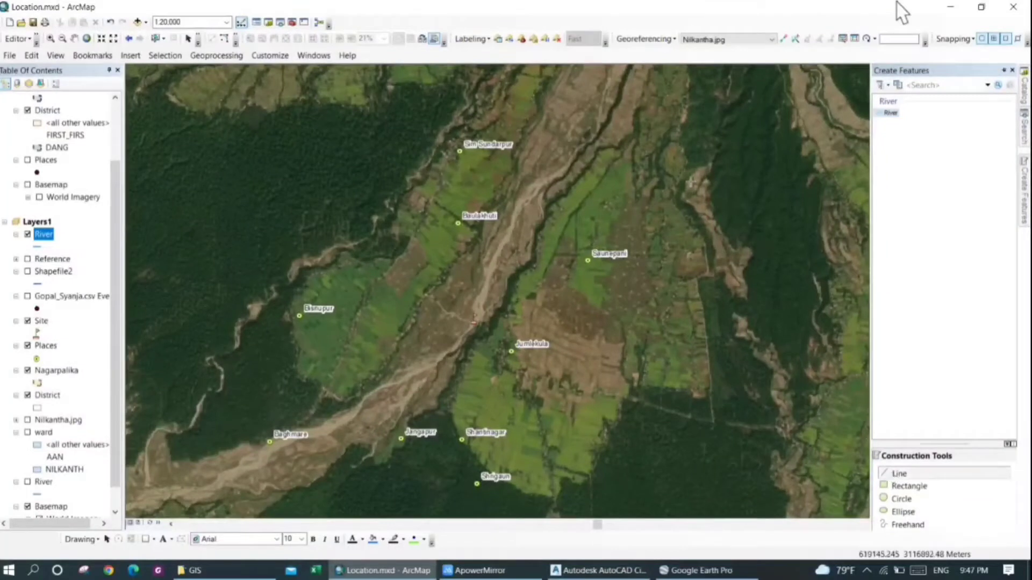
pyautogui.click(607, 87)
pyautogui.click(598, 128)
pyautogui.click(589, 145)
pyautogui.click(536, 188)
pyautogui.click(515, 211)
pyautogui.click(499, 252)
pyautogui.click(481, 284)
pyautogui.click(477, 305)
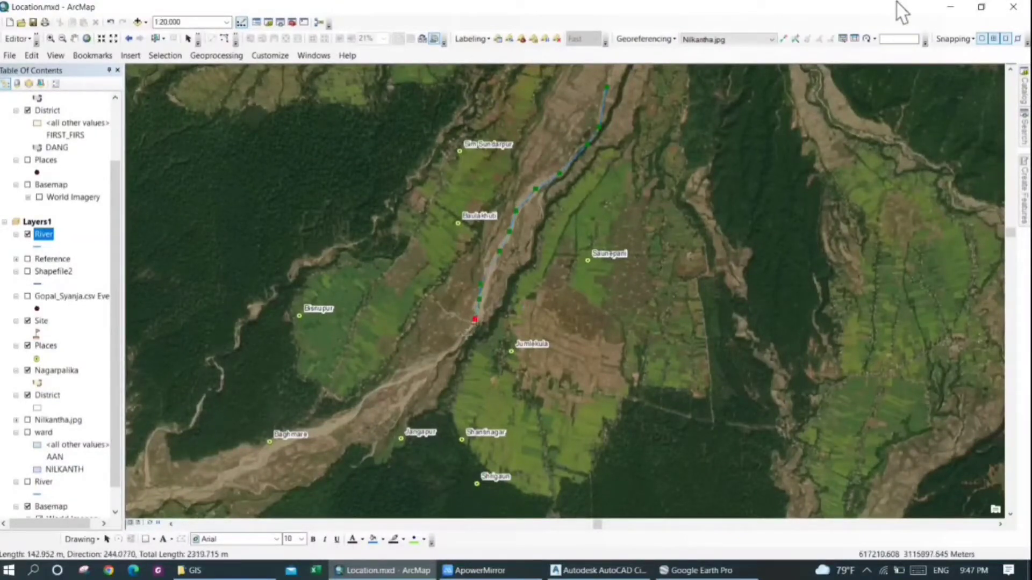
pyautogui.click(468, 335)
pyautogui.click(436, 363)
pyautogui.click(402, 380)
pyautogui.click(379, 393)
pyautogui.click(313, 433)
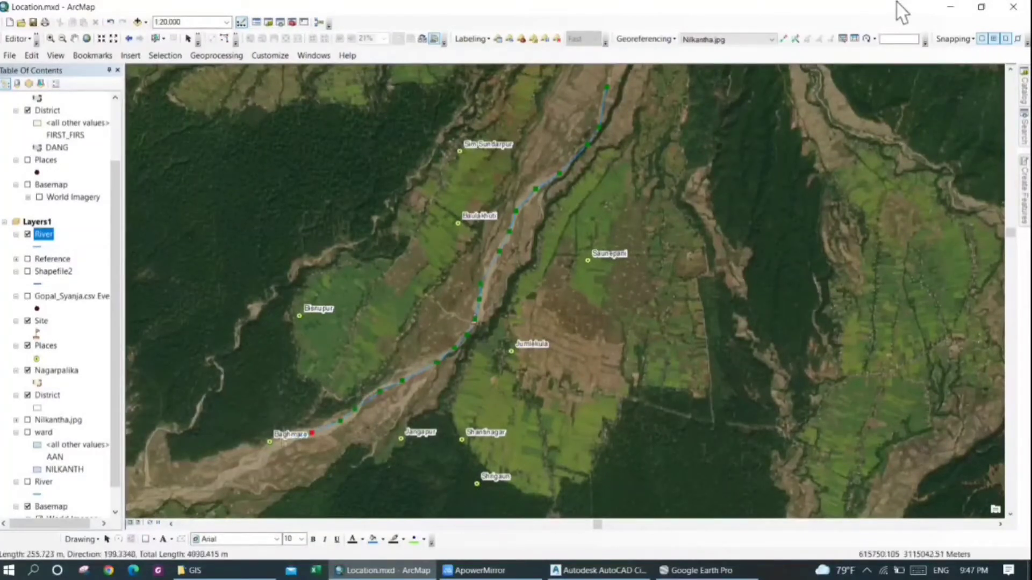
pyautogui.click(242, 464)
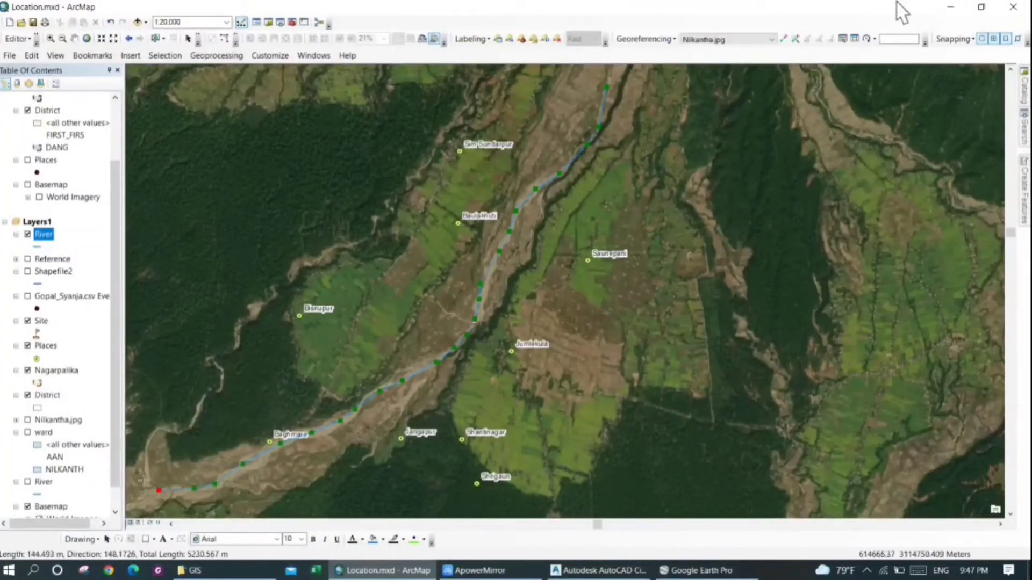
# Extend the River line to the lower left, then up the western stream to the map top.
pyautogui.click(167, 430)
pyautogui.click(199, 408)
pyautogui.click(220, 391)
pyautogui.click(217, 356)
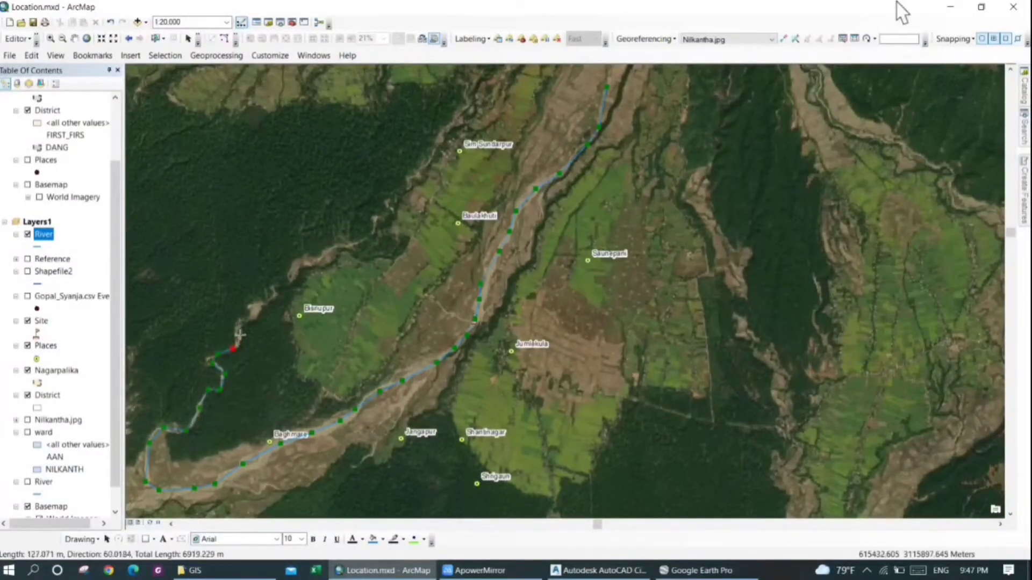
pyautogui.click(264, 309)
pyautogui.click(286, 286)
pyautogui.click(304, 267)
pyautogui.click(354, 242)
pyautogui.click(375, 229)
pyautogui.click(390, 210)
pyautogui.click(401, 193)
pyautogui.click(415, 176)
pyautogui.click(436, 145)
pyautogui.click(470, 100)
pyautogui.click(479, 82)
# Finish the River sketch as a feature, then stop editing and save the edits.
pyautogui.rightClick(479, 82)
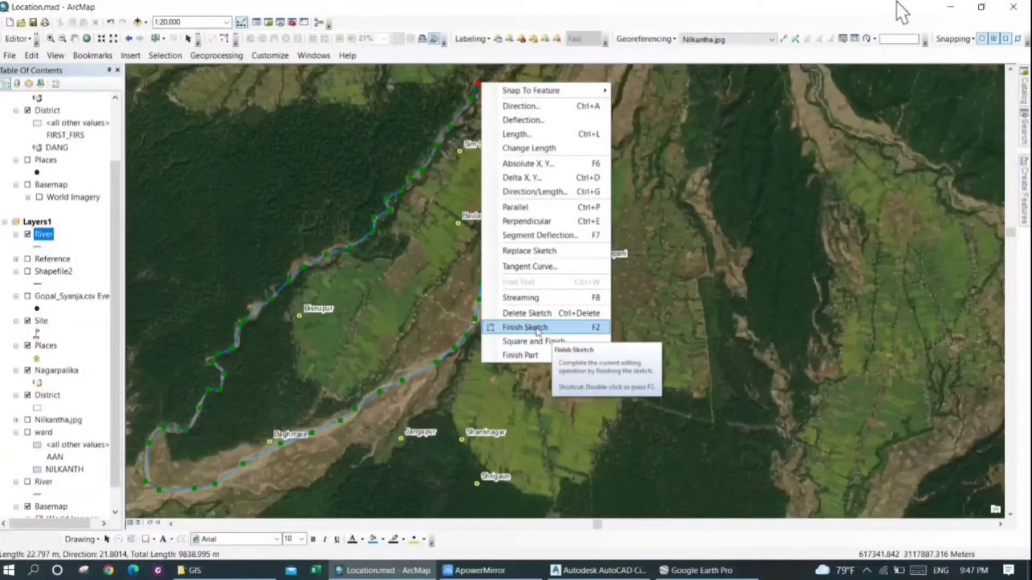
pyautogui.click(536, 330)
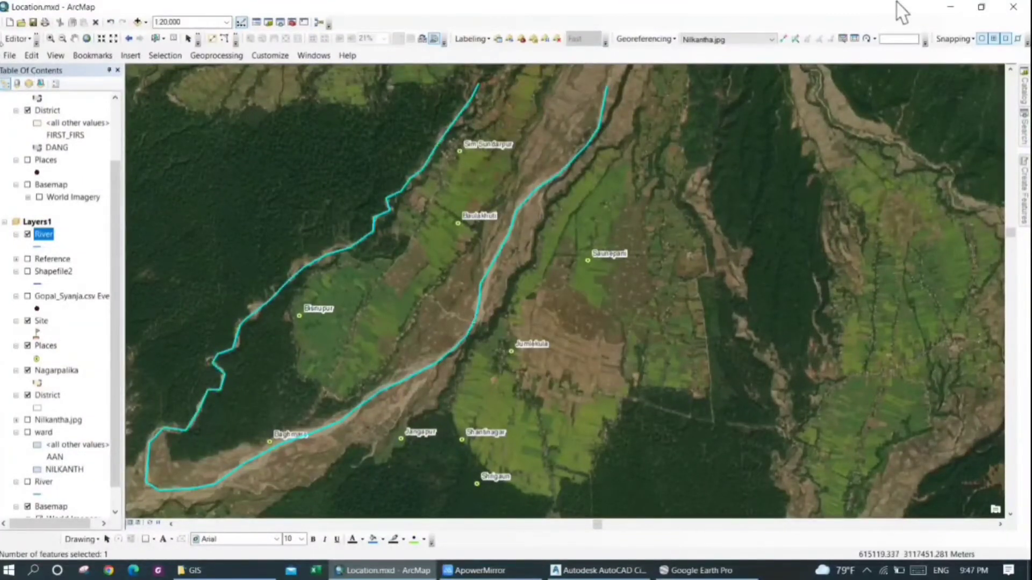
pyautogui.click(18, 37)
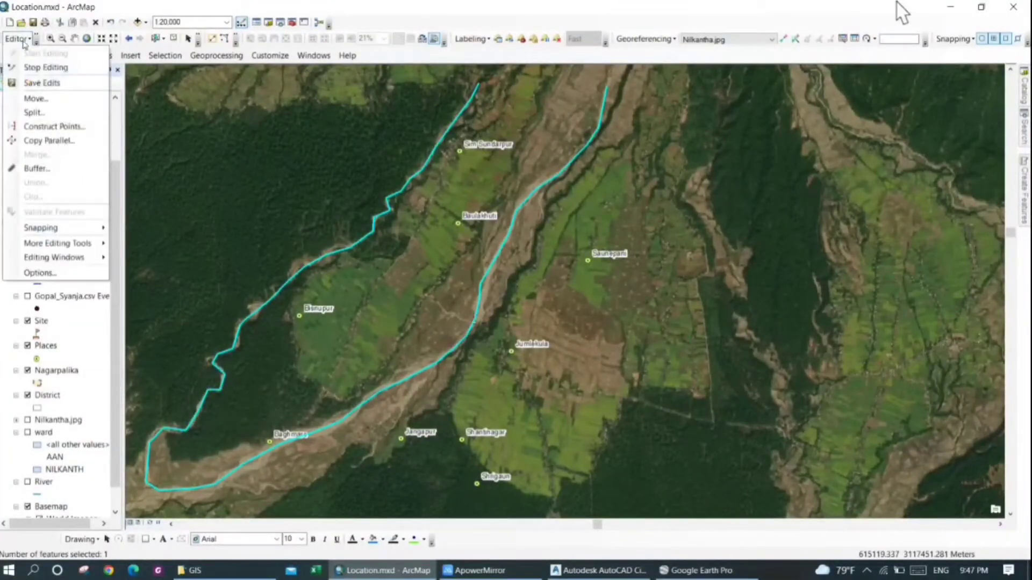
pyautogui.click(46, 68)
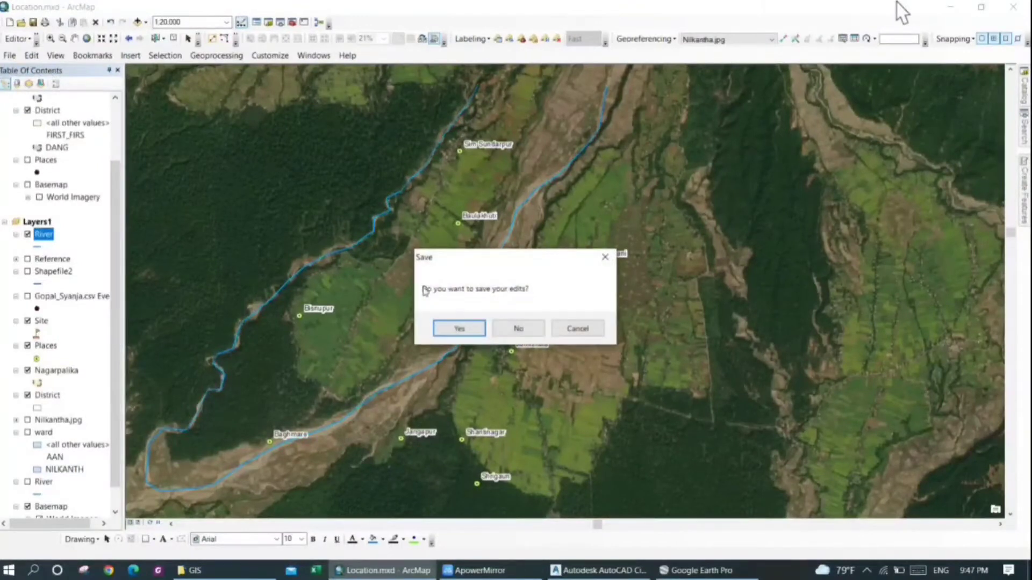
pyautogui.click(458, 329)
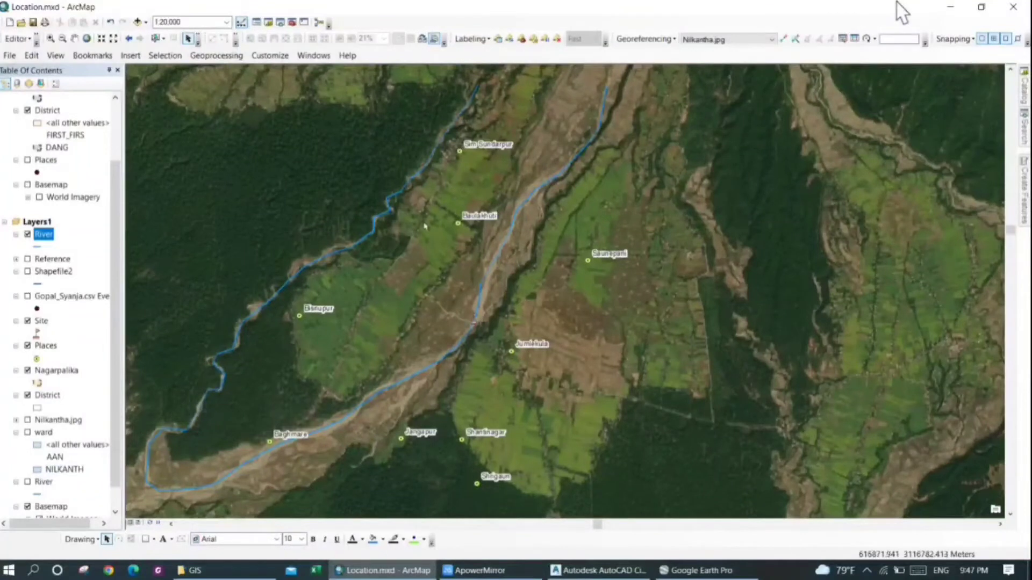
# In Civil 3D, display the Toolspace Settings tree and bring up Drawing1's options.
pyautogui.hotkey('alt', 'Tab')
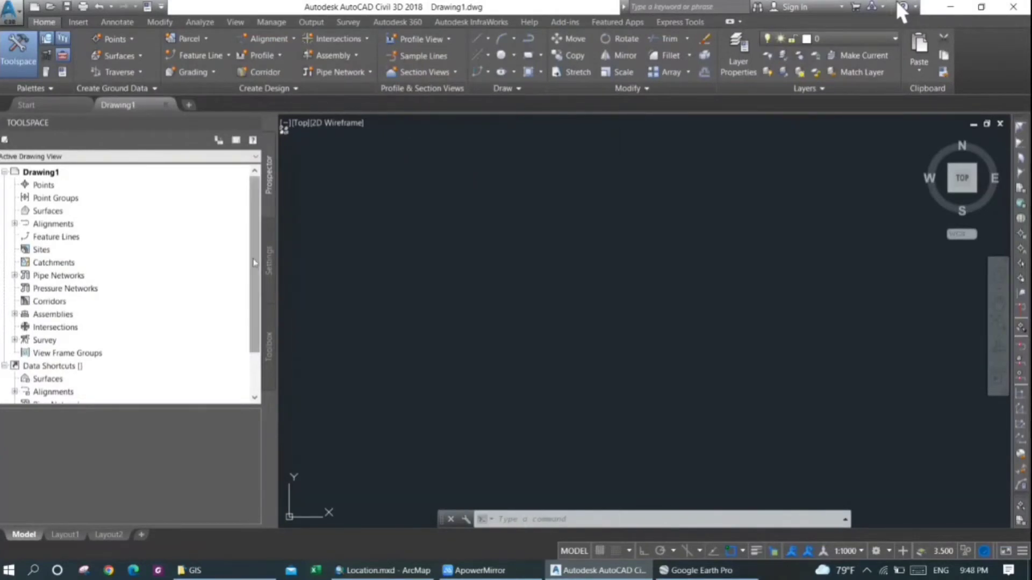
pyautogui.click(269, 256)
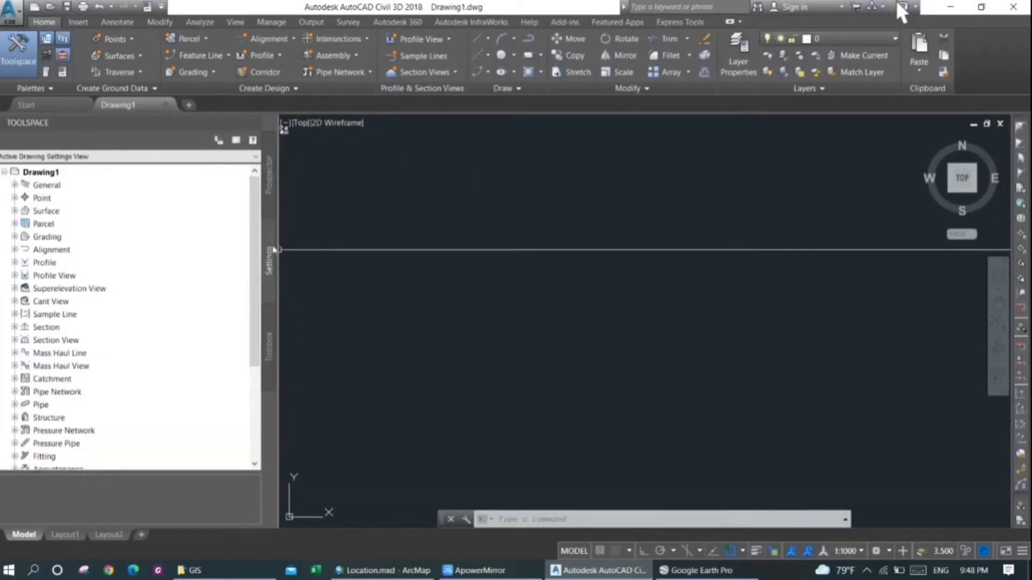
pyautogui.rightClick(45, 176)
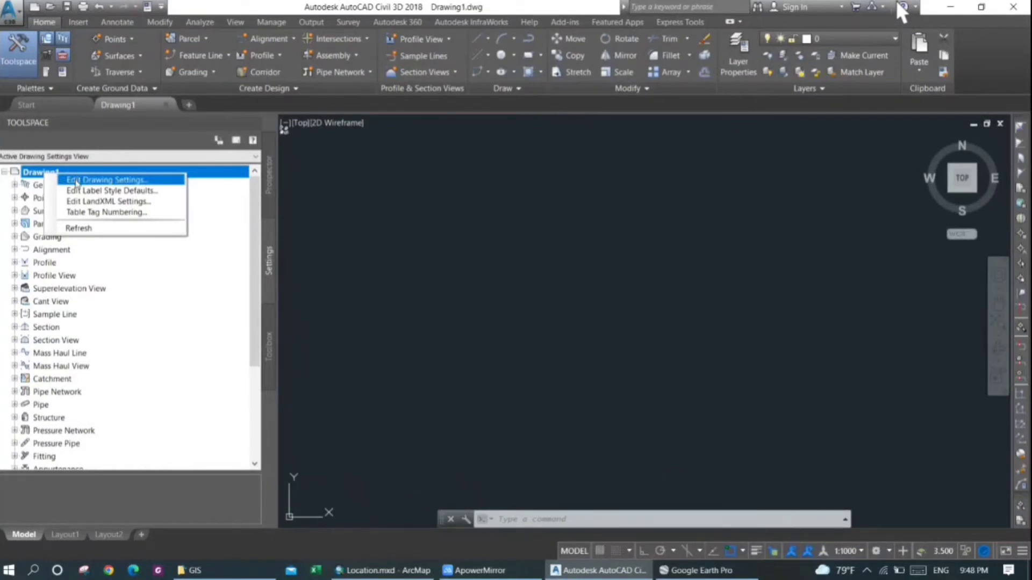
# Set Drawing1's coordinate system to the UTM, WGS84 Datum category with code UTM84-44N.
pyautogui.click(76, 179)
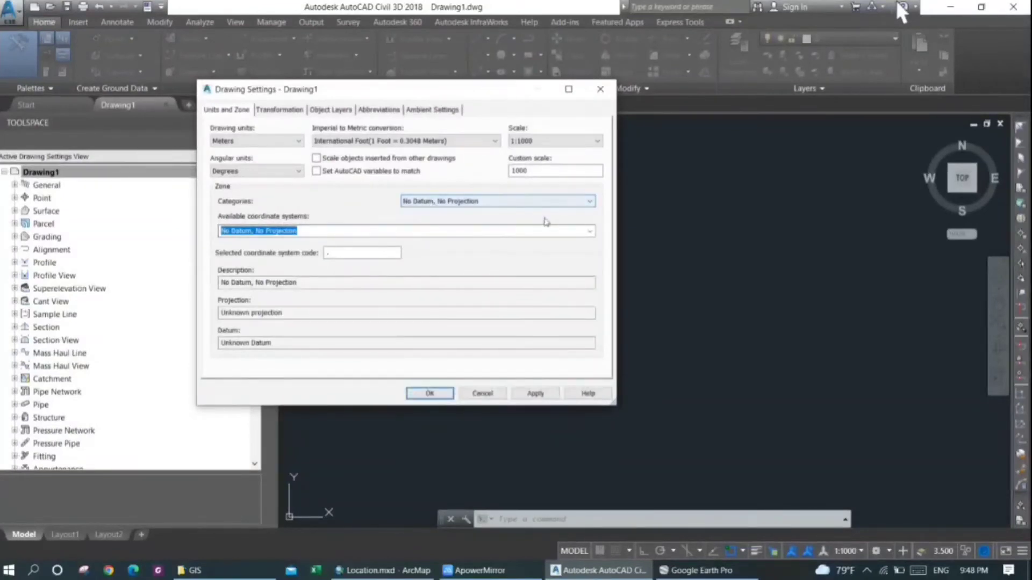
pyautogui.click(565, 202)
pyautogui.moveTo(589, 234); pyautogui.dragTo(596, 448)
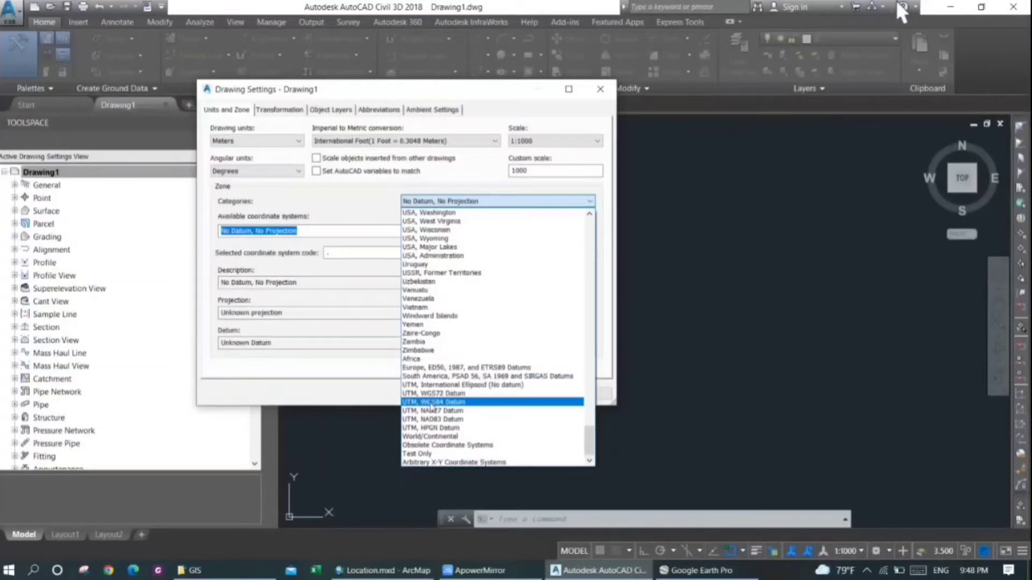
pyautogui.click(433, 401)
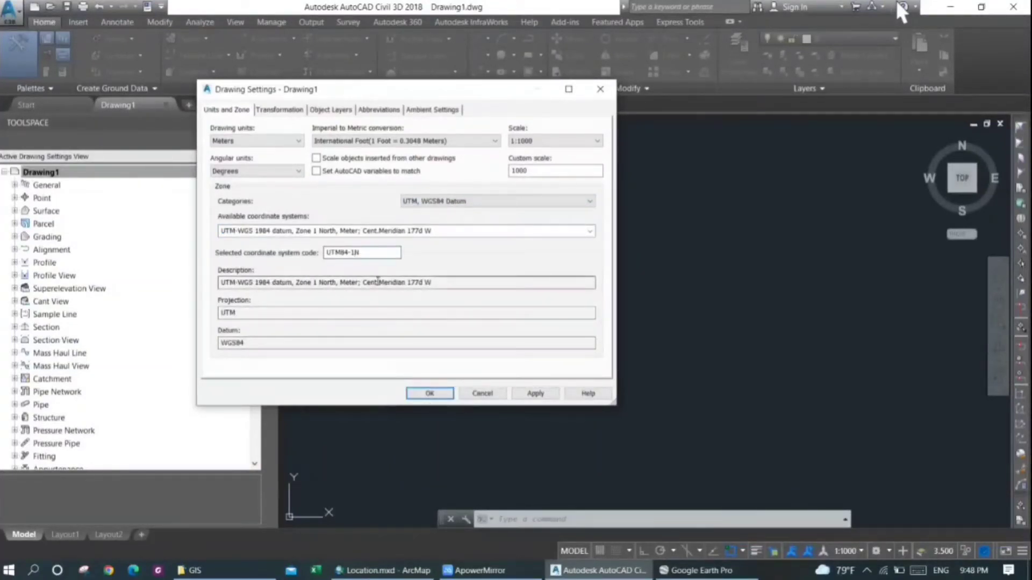
pyautogui.press('BackSpace')
pyautogui.write('44')
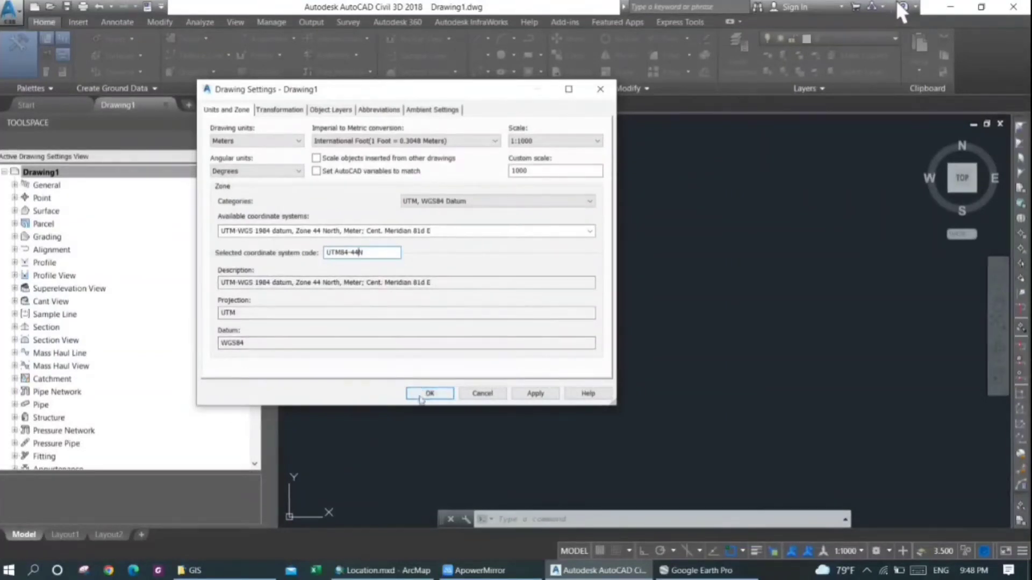
pyautogui.click(420, 398)
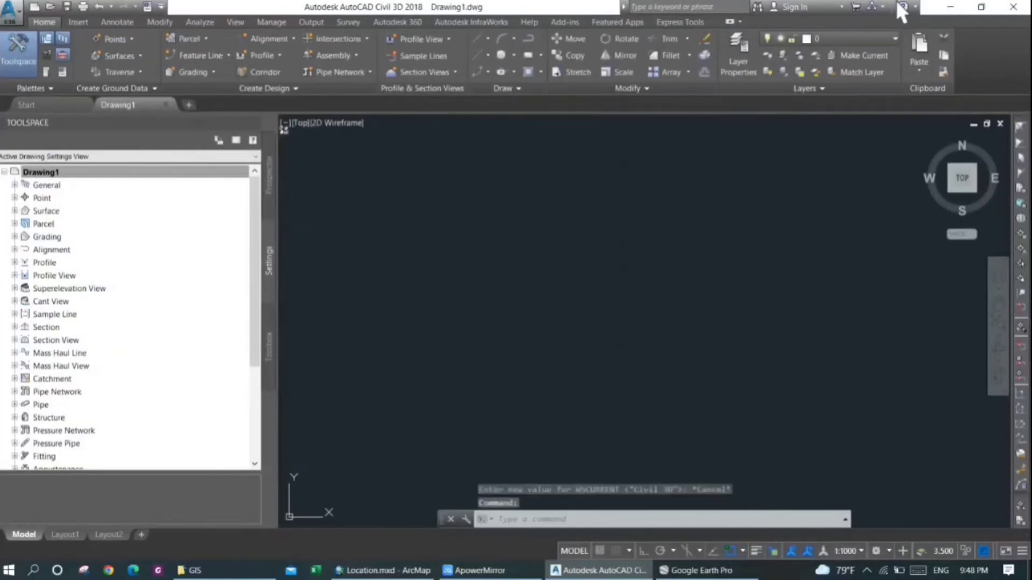
# Cancel the stray selection and run MAPIMPORT to reach the shapefile Import Location dialog.
pyautogui.click(480, 353)
pyautogui.press('Escape')
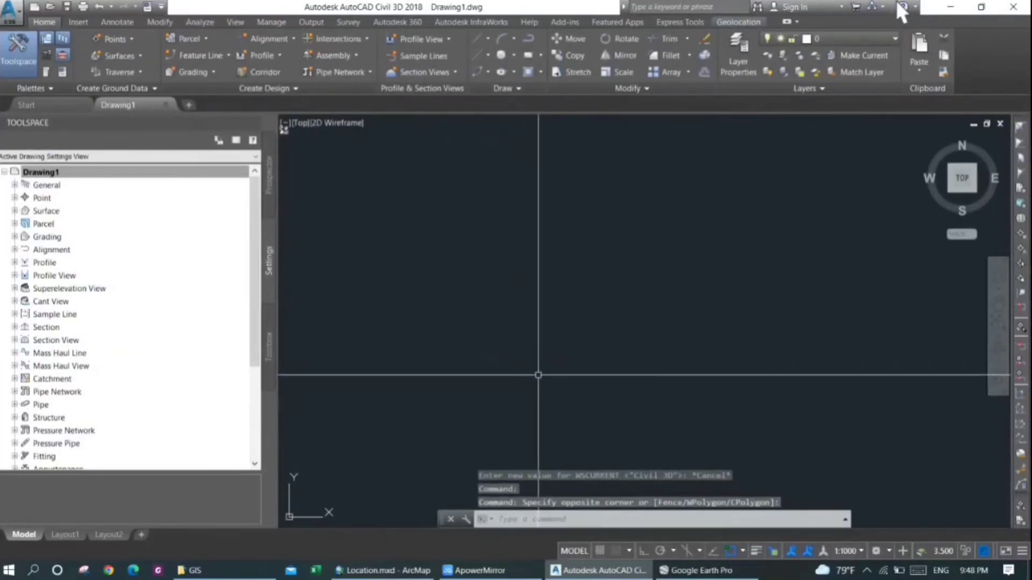
pyautogui.write('MAPINSERT')
pyautogui.press('Return')
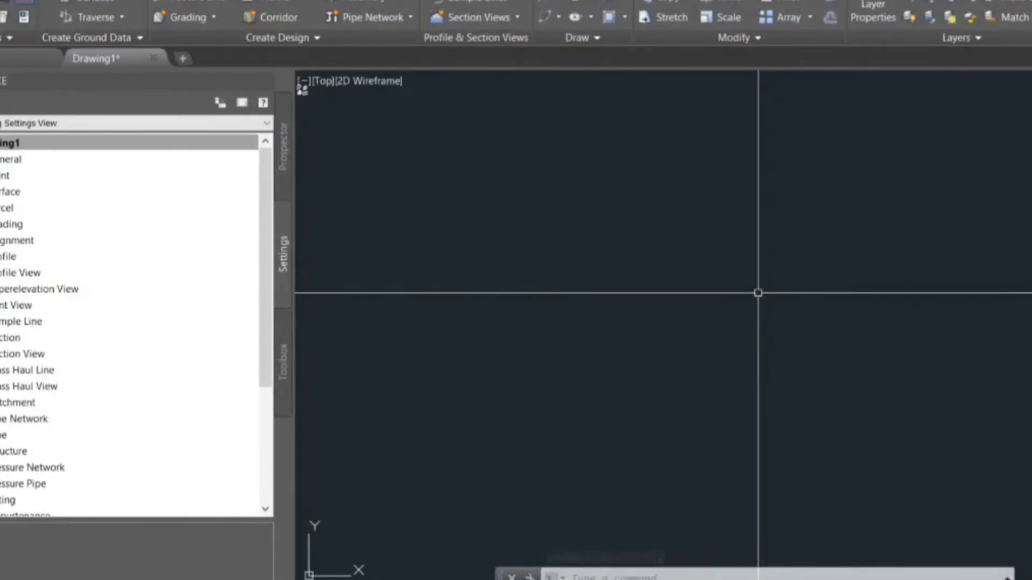
pyautogui.write('ma')
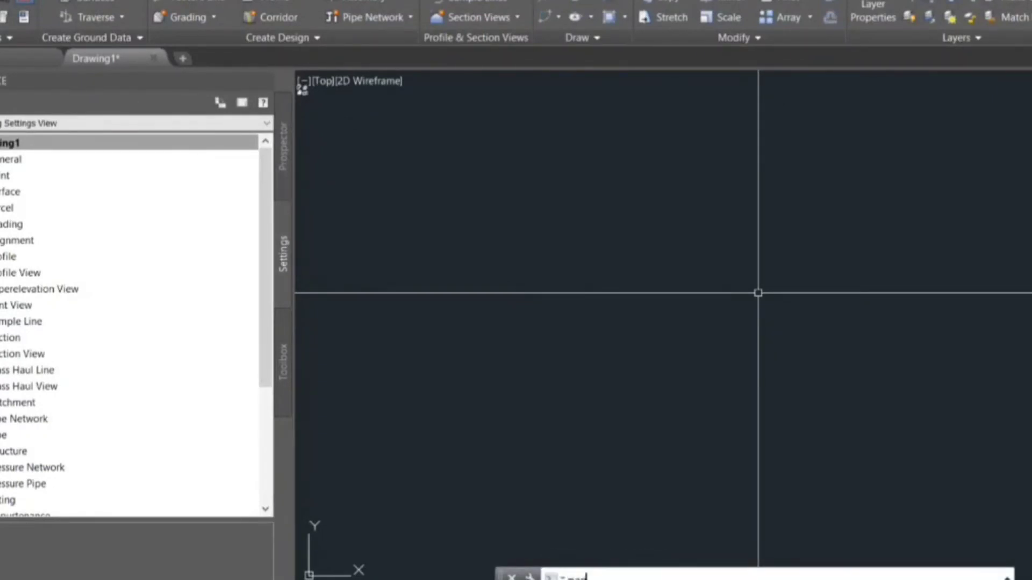
pyautogui.write('im')
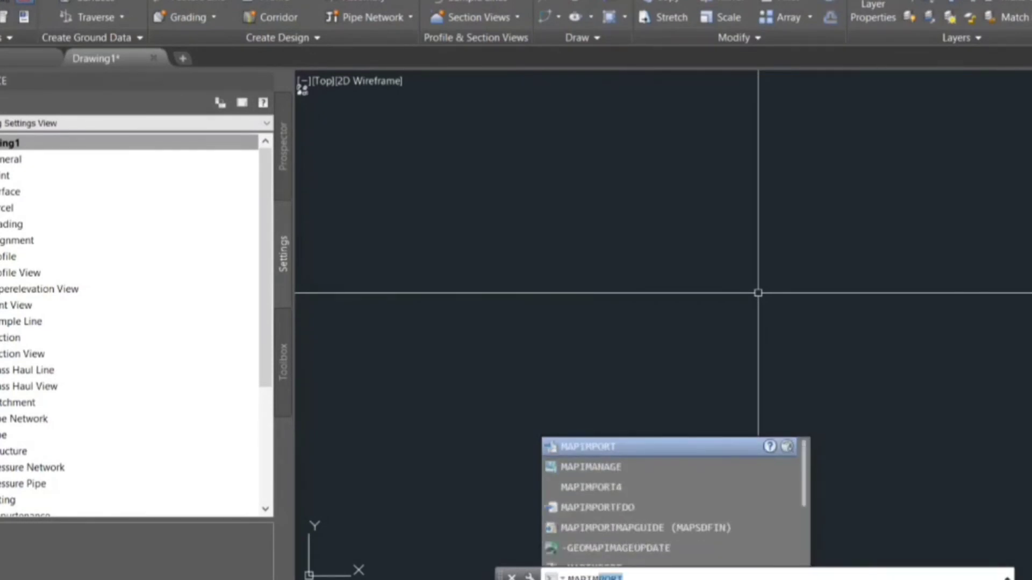
pyautogui.write('port')
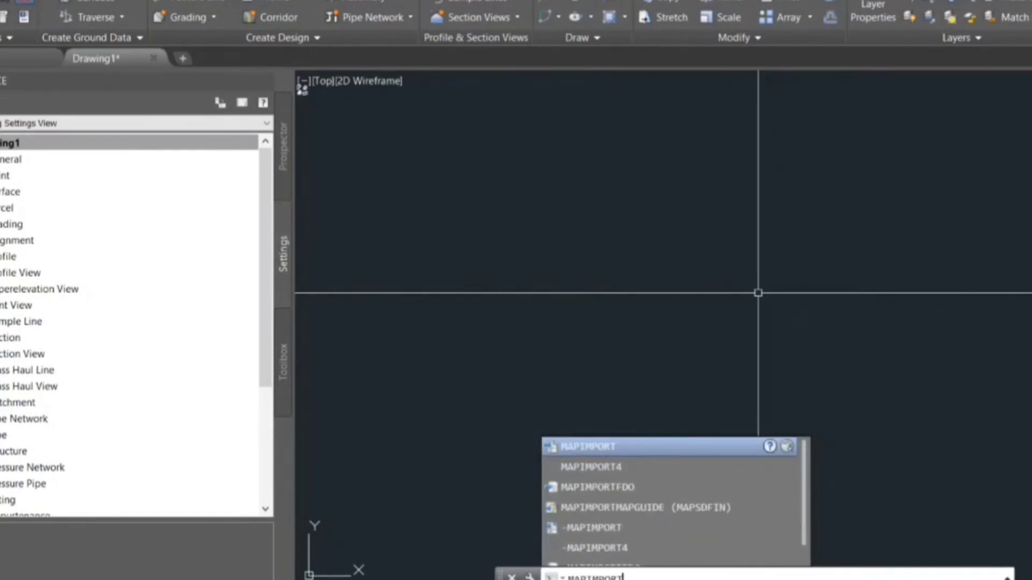
pyautogui.press('Return')
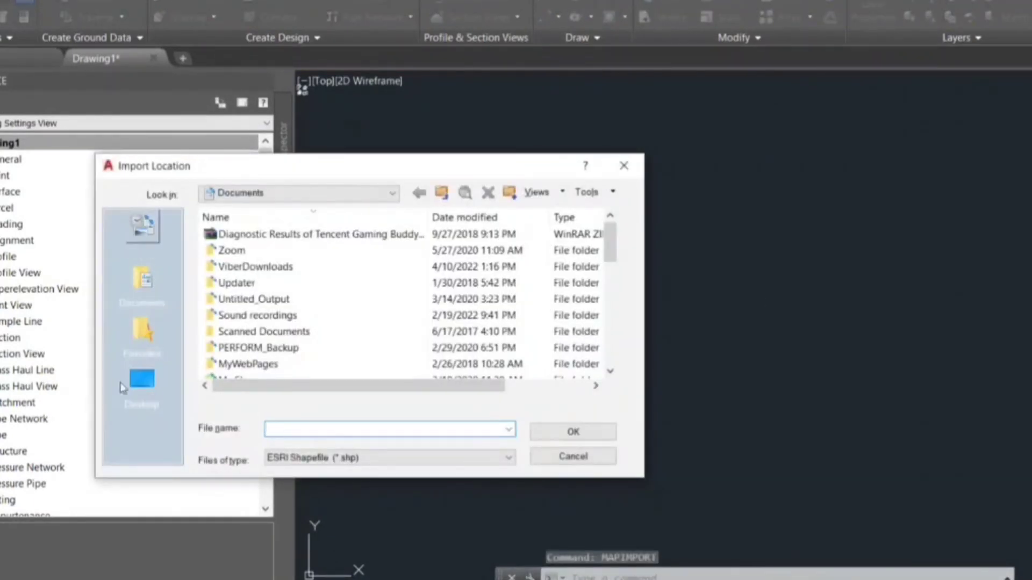
# Pick River.shp from the Desktop's GIS folder as the file to import.
pyautogui.click(139, 379)
pyautogui.scroll(-3, 282, 353)
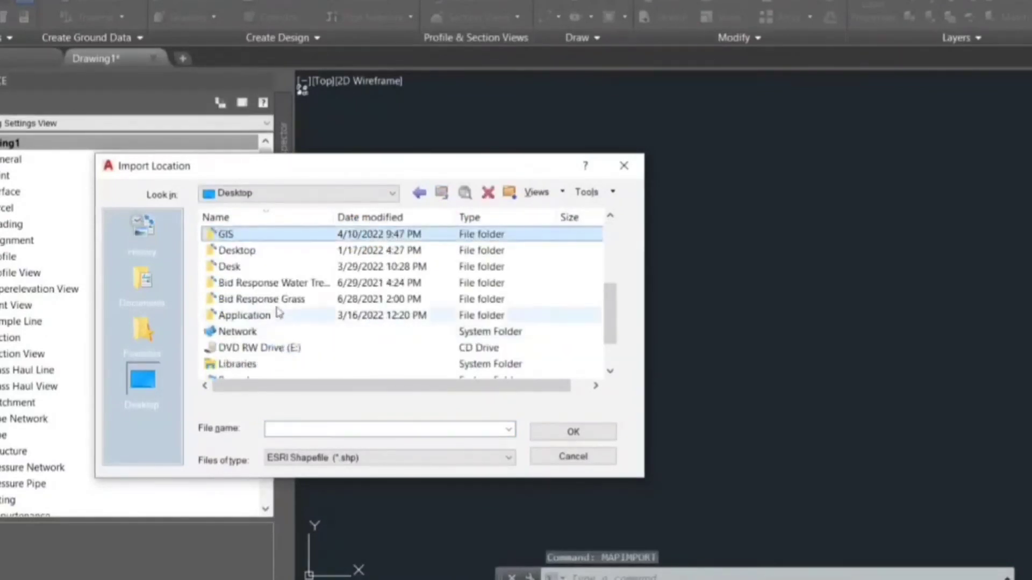
pyautogui.doubleClick(242, 234)
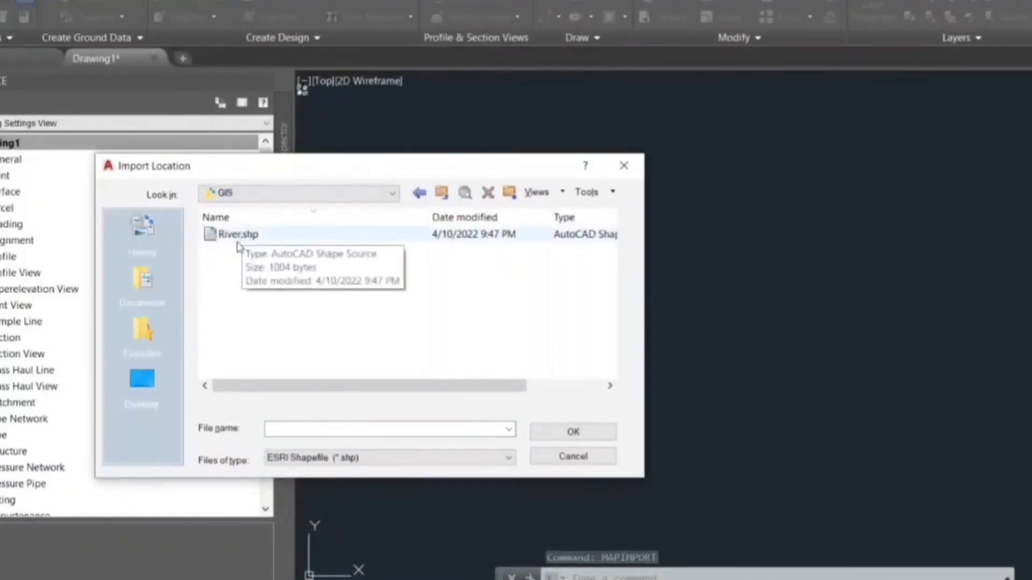
pyautogui.click(242, 236)
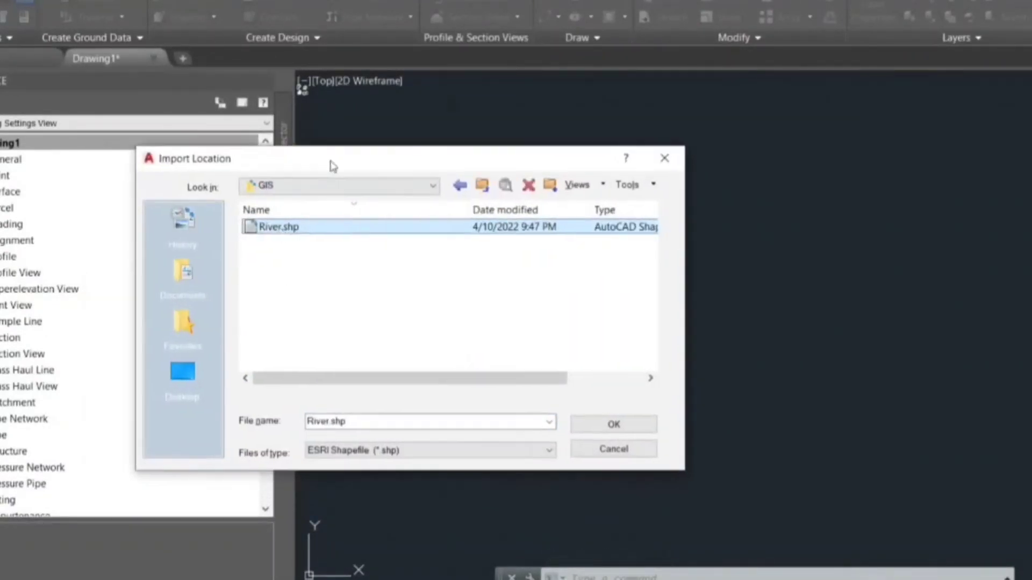
pyautogui.moveTo(276, 179); pyautogui.dragTo(662, 123)
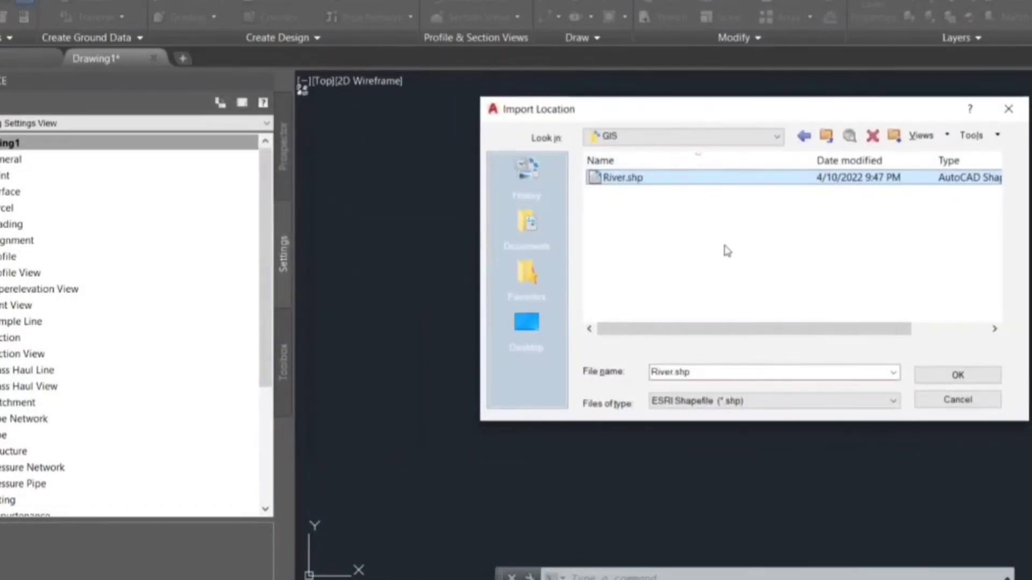
pyautogui.click(959, 376)
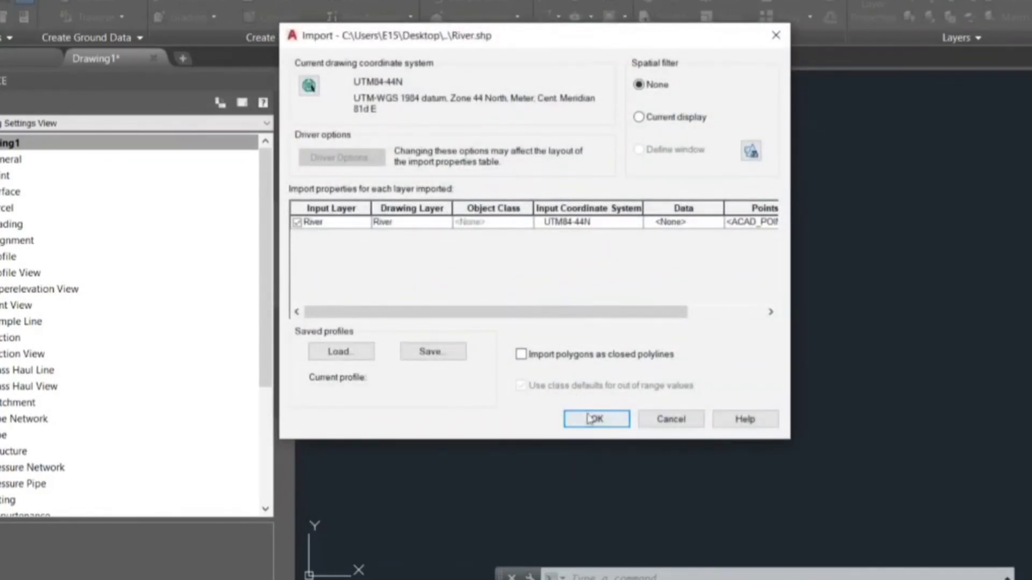
# Import the River layer and zoom to the full river outline.
pyautogui.click(586, 420)
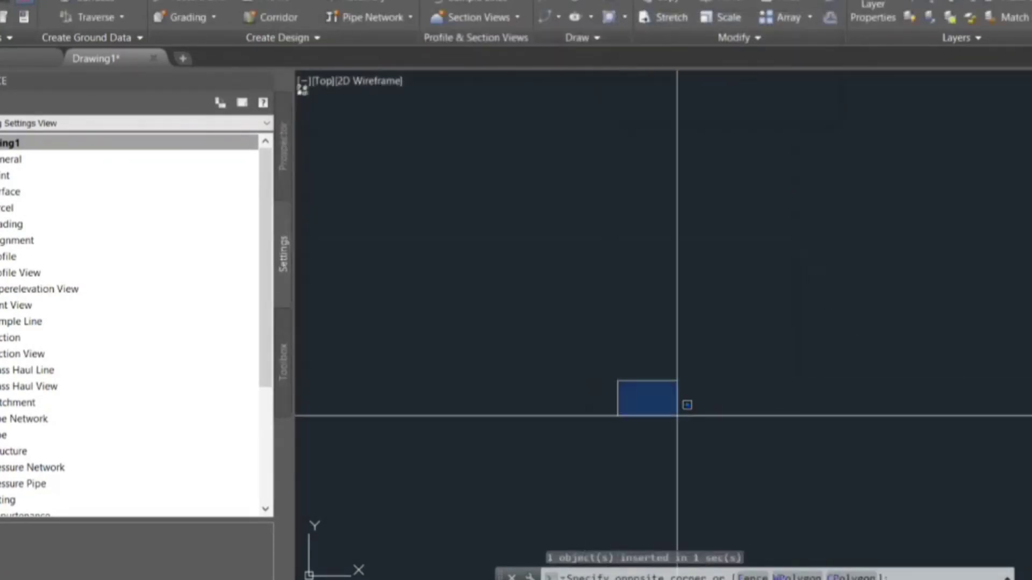
pyautogui.write('z')
pyautogui.press('Return')
pyautogui.write('e')
pyautogui.press('Return')
pyautogui.scroll(-3, 688, 393)
pyautogui.scroll(-2, 744, 300)
pyautogui.scroll(-2, 696, 341)
# Select the imported river line and open its object properties.
pyautogui.click(692, 323)
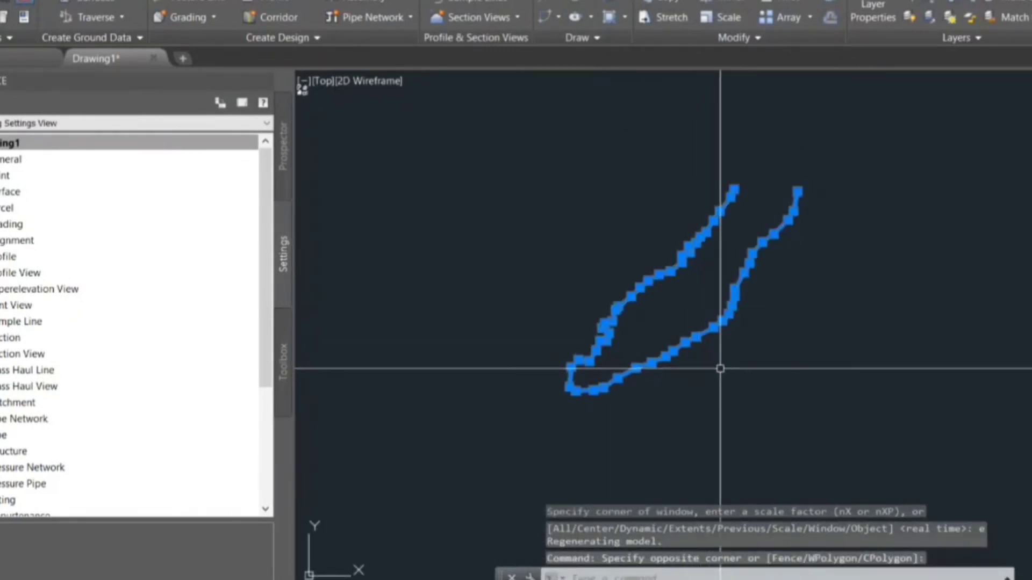
pyautogui.write('d')
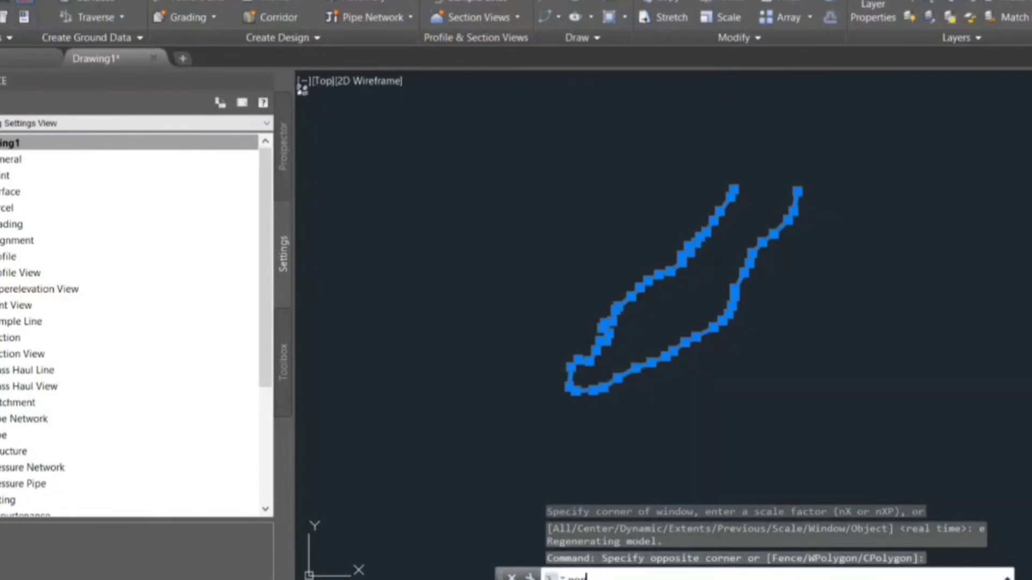
pyautogui.press('Return')
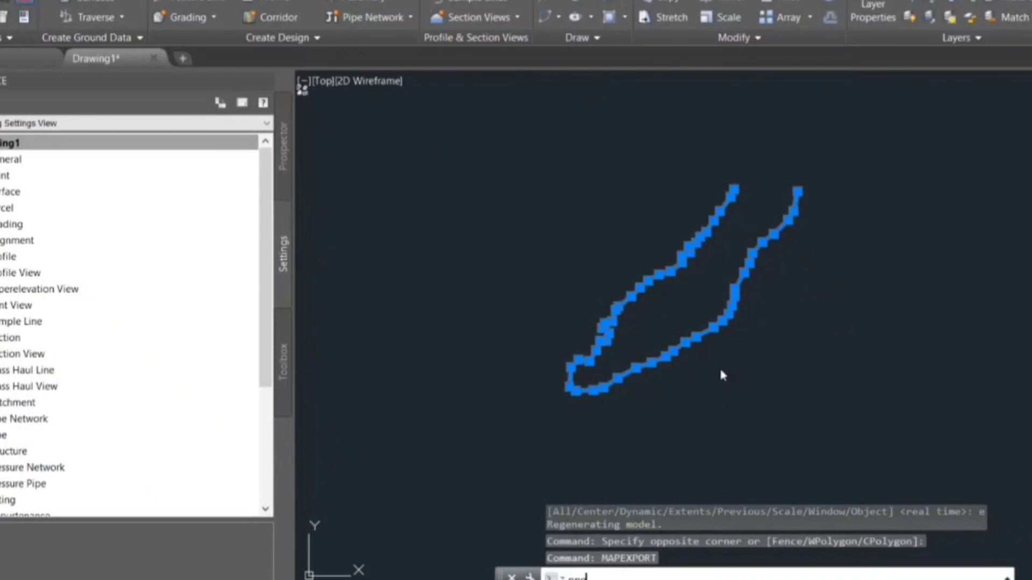
pyautogui.hotkey('ctrl', '1')
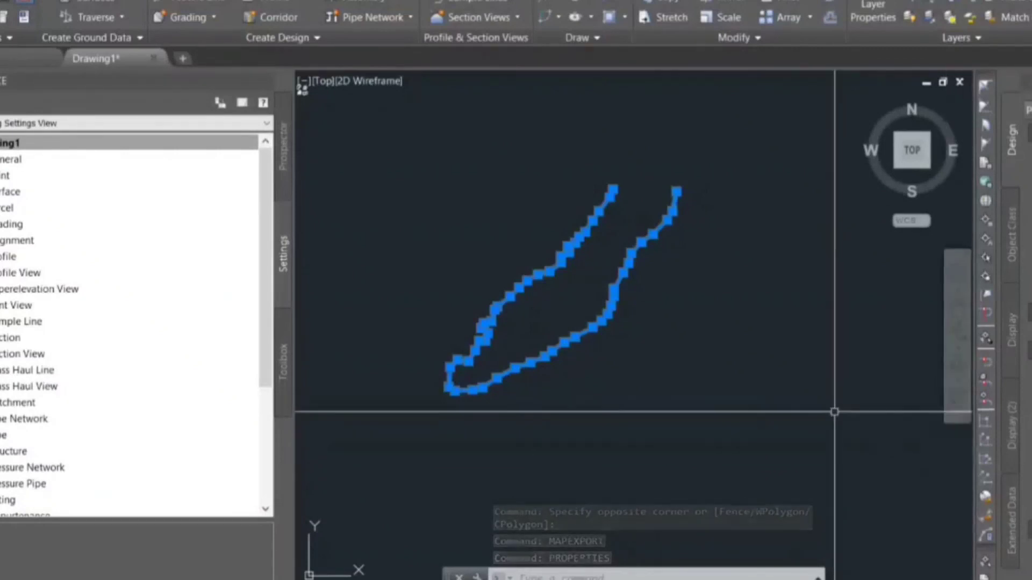
pyautogui.moveTo(805, 402); pyautogui.dragTo(795, 385, button='middle')
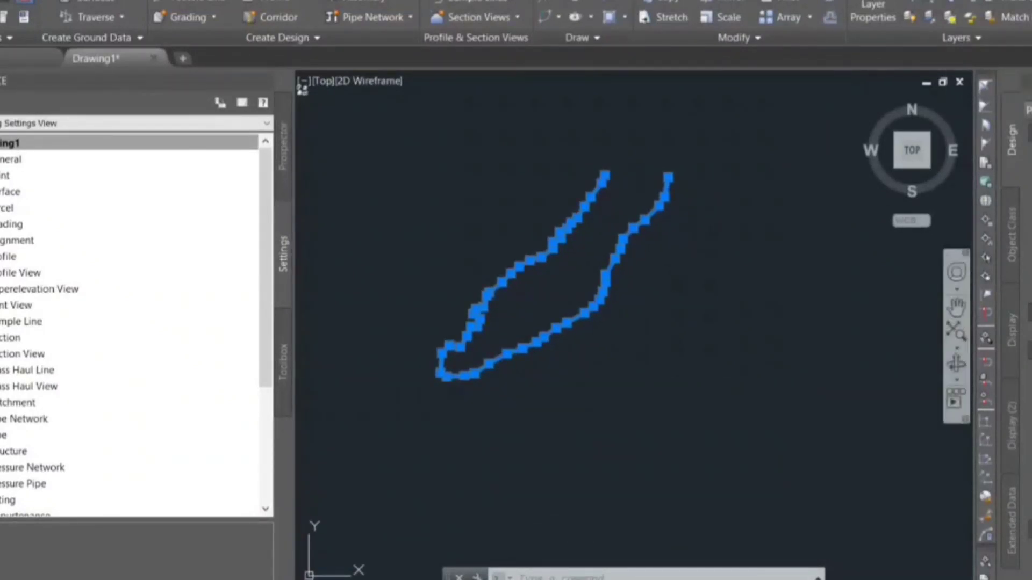